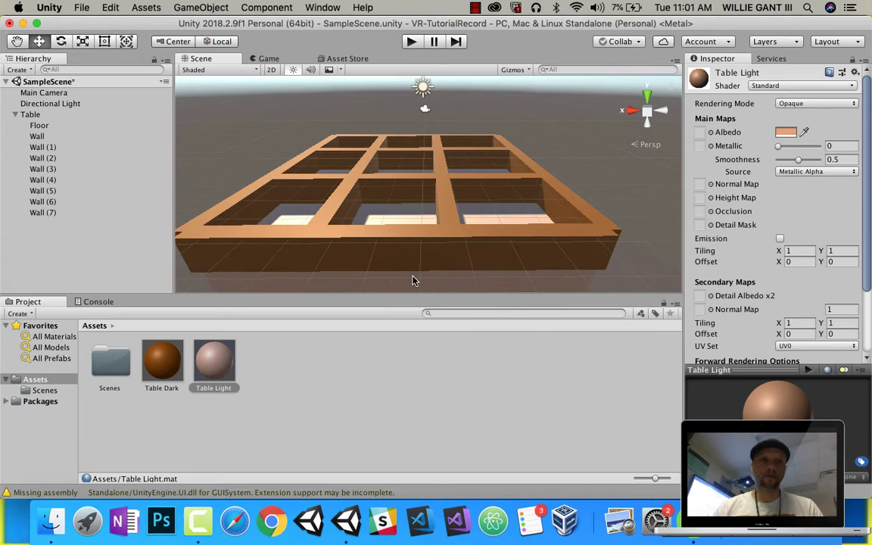
Collapse the Table group and create an empty top-level object named MoleContainer.
left_click(15, 115)
left_click(30, 114)
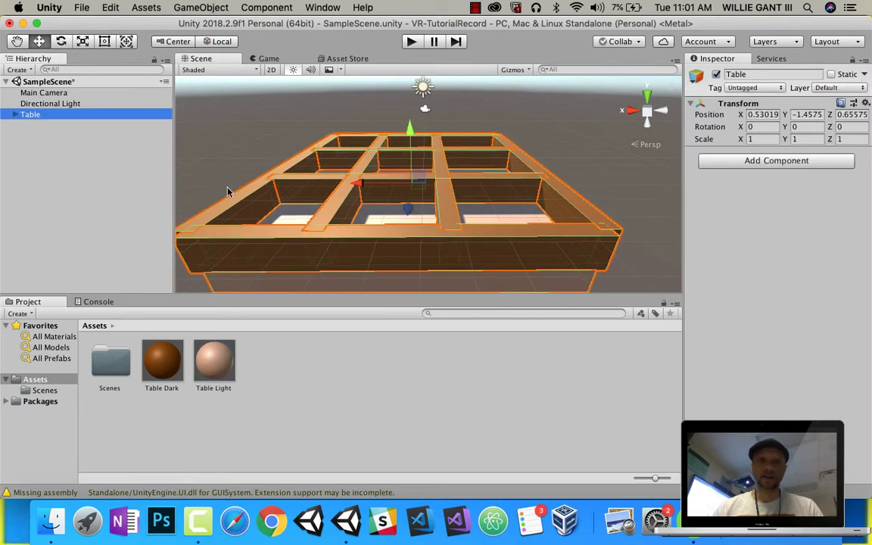
left_click(30, 139)
right_click(27, 145)
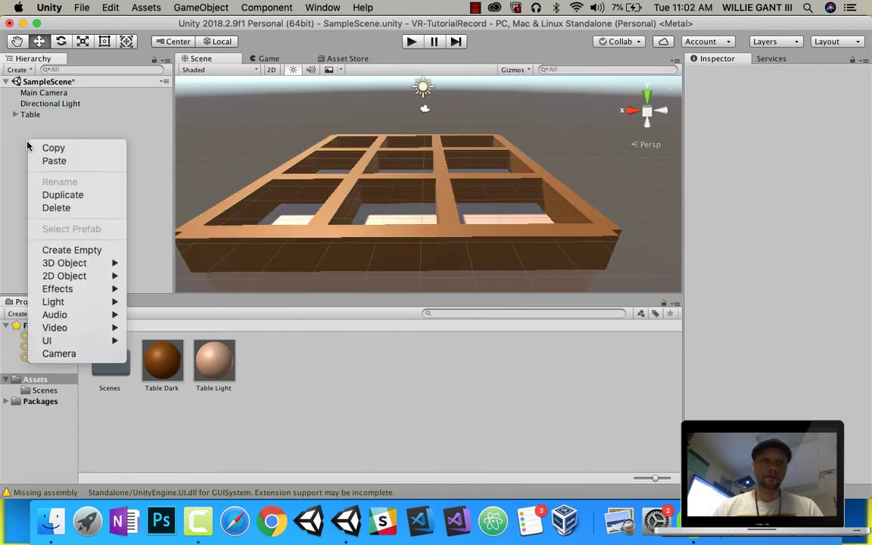
left_click(68, 249)
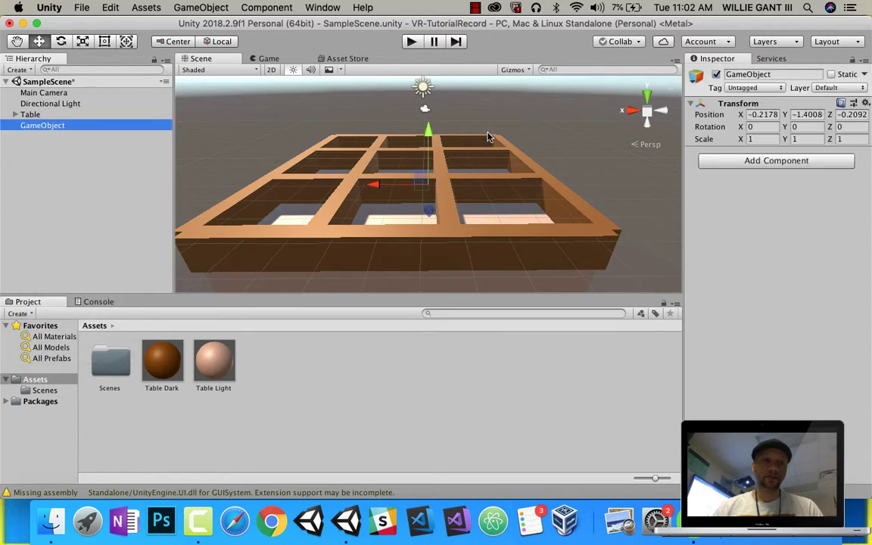
left_click(783, 73)
type("MoleContainer")
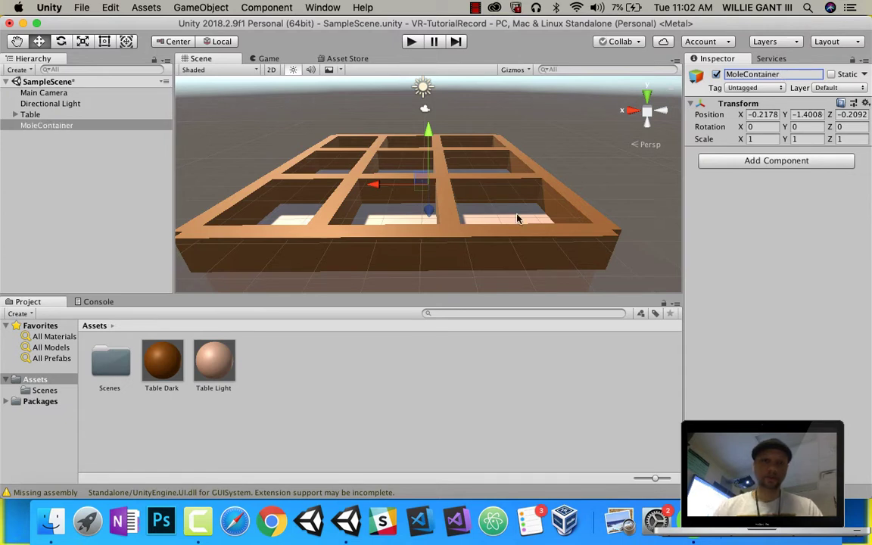
Add a capsule as a child of MoleContainer and move it to about X 0.84, Y 0.93.
right_click(48, 124)
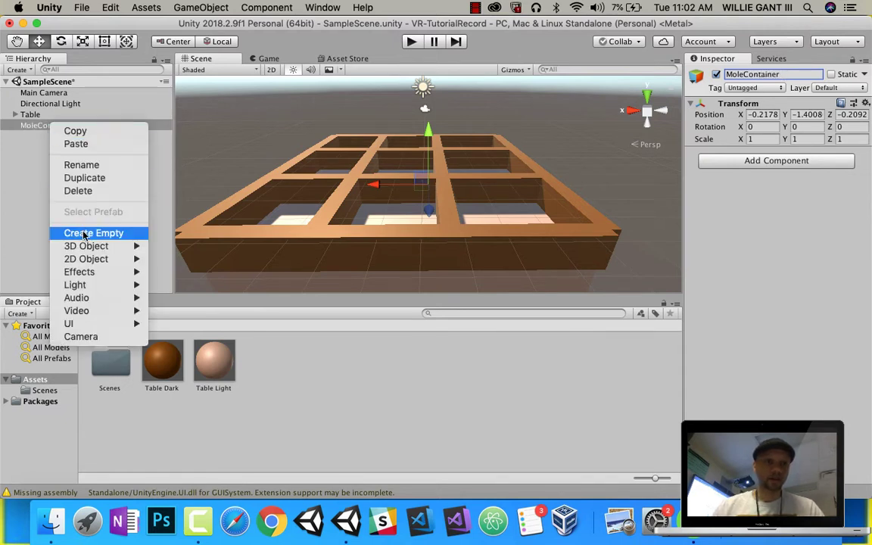
mouse_move(91, 246)
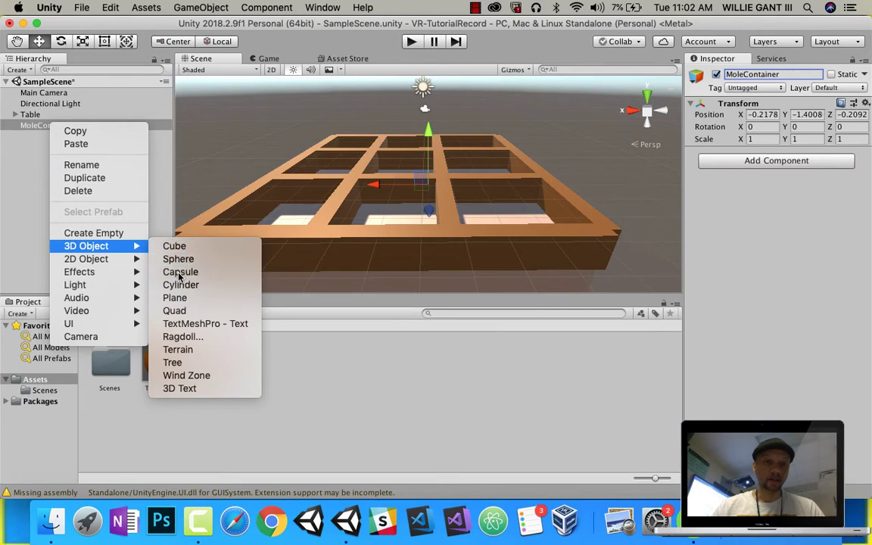
left_click(170, 271)
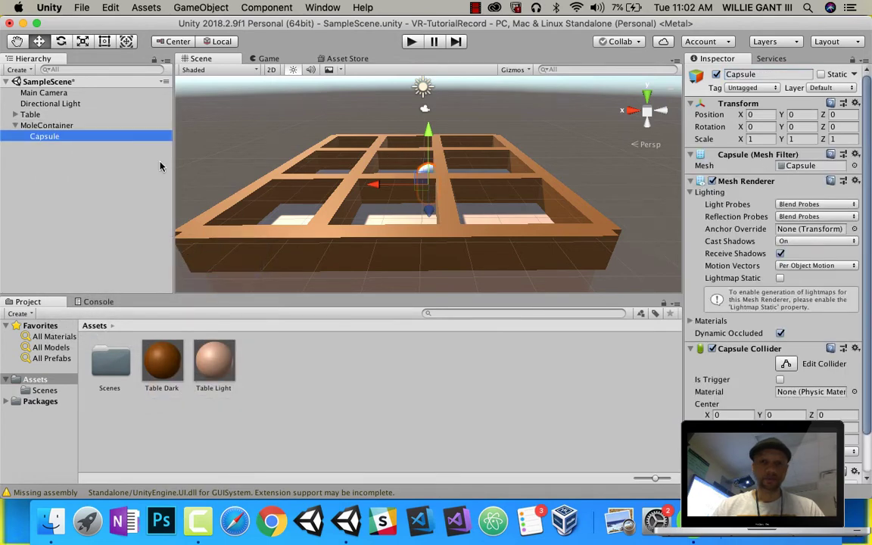
middle_click_drag(310, 182, 390, 242)
left_click_drag(499, 227, 455, 241)
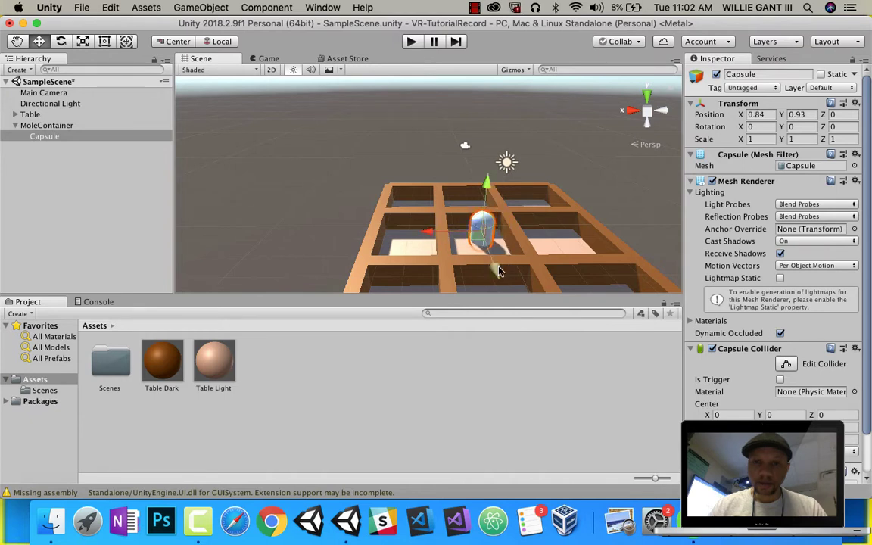
middle_click_drag(524, 244, 500, 238)
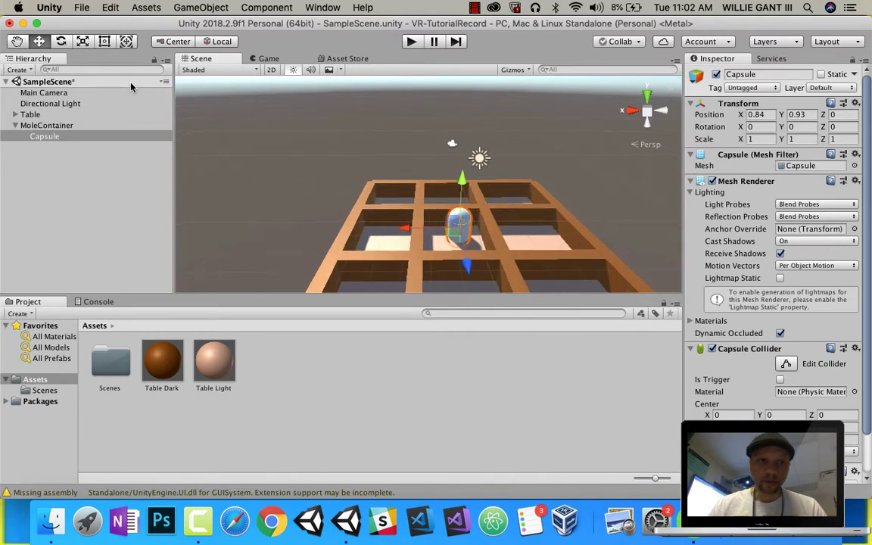
Enlarge the capsule by setting its scale to X 2, Y 1.5, Z 2.
left_click(83, 42)
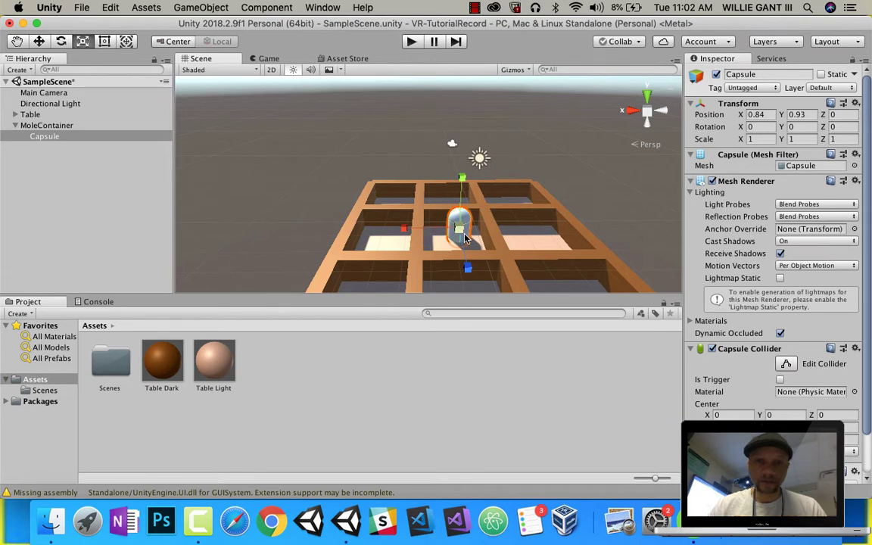
left_click_drag(465, 237, 541, 234)
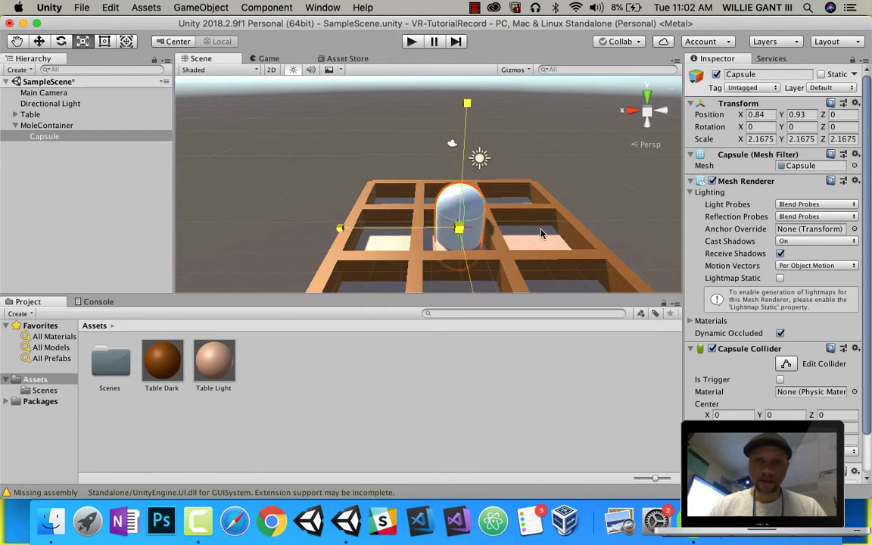
left_click(766, 139)
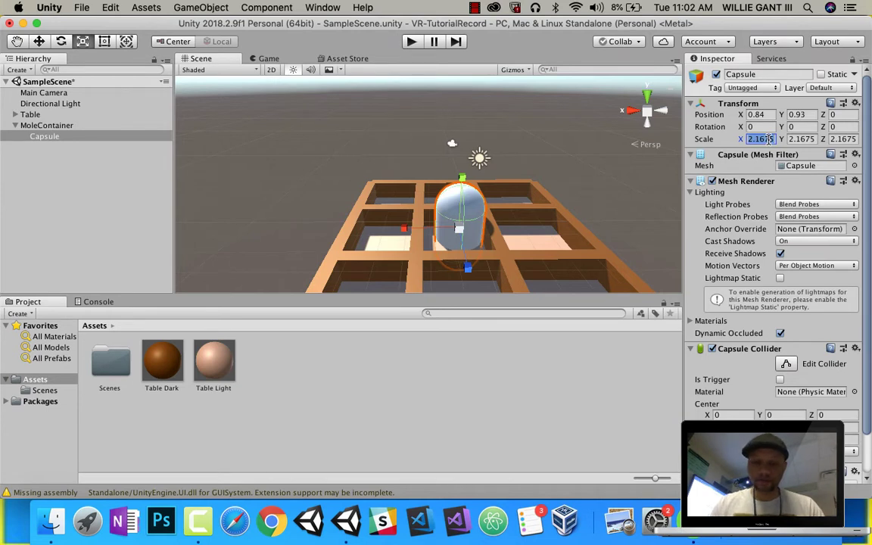
type("2")
key("Tab")
type("2")
key("Tab")
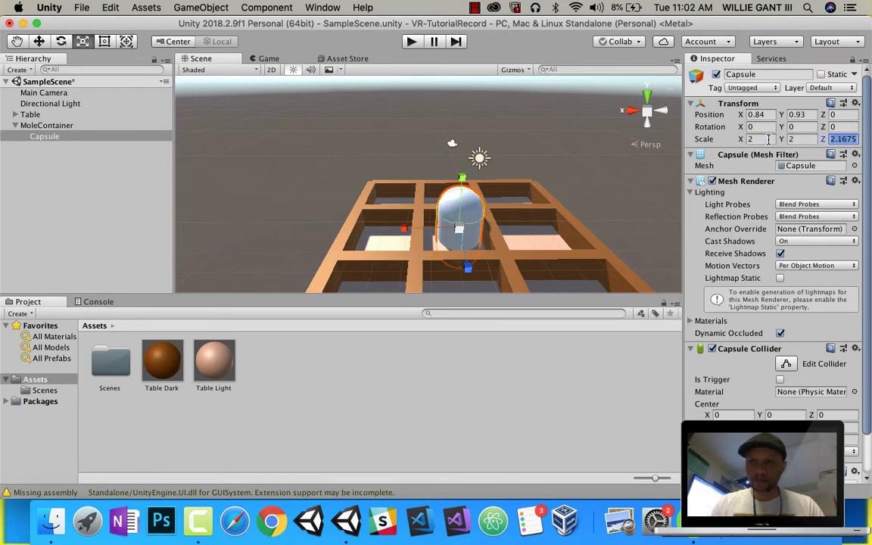
type("2")
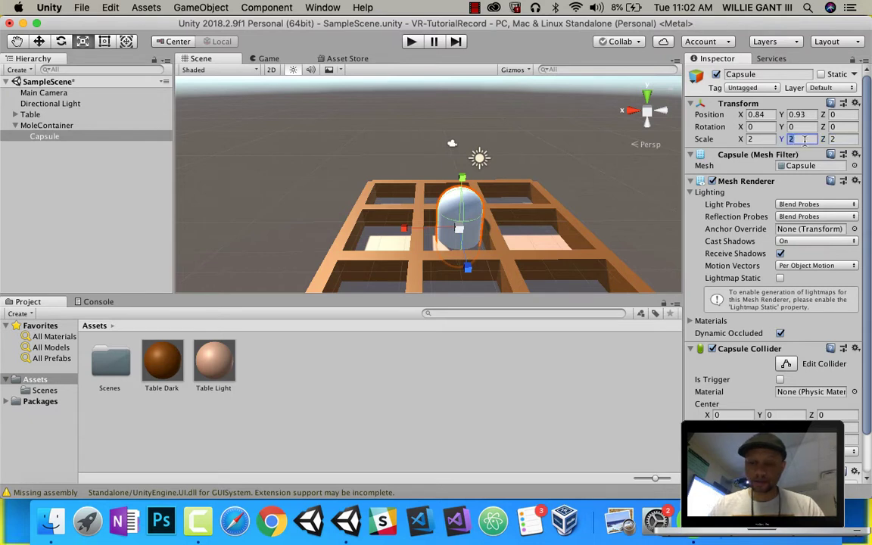
type("1.5")
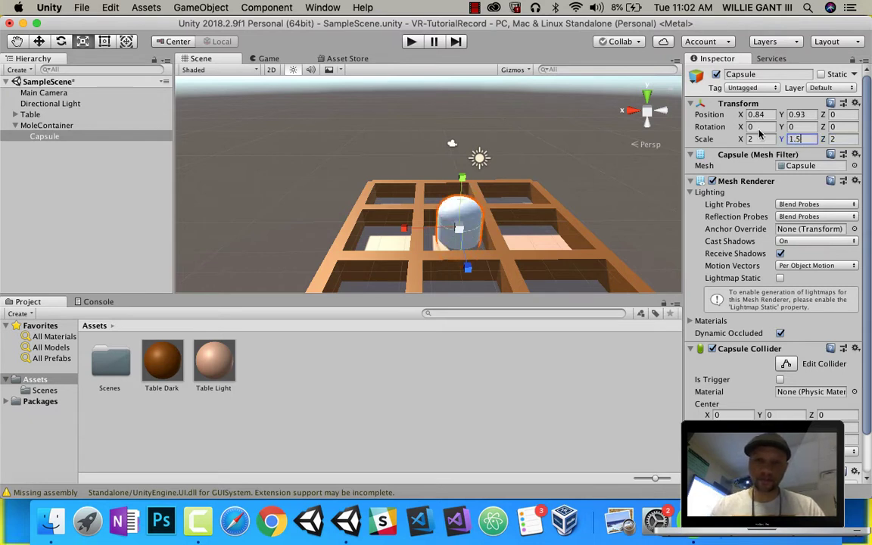
Raise the capsule above the table's middle compartment to about Y 1.27.
left_click(38, 42)
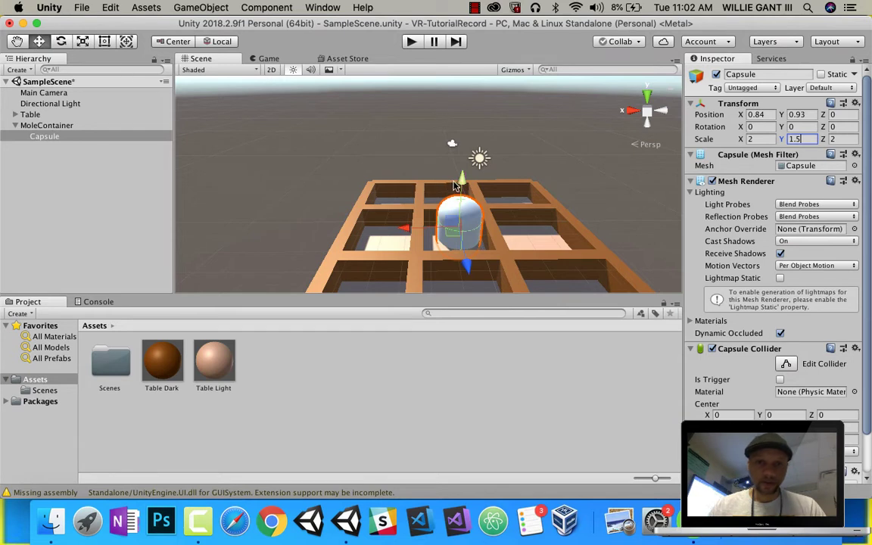
mouse_move(455, 185)
left_mouse_down()
mouse_move(465, 160)
mouse_move(469, 177)
left_mouse_up()
left_click_drag(456, 255, 514, 250, "alt")
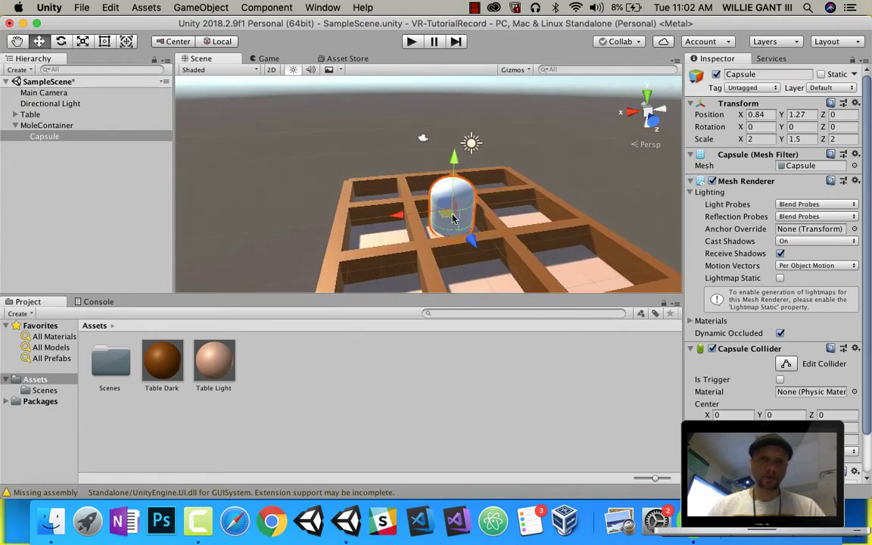
Rename the capsule as Mole and save it as a prefab in the Assets folder.
left_click(42, 136)
left_click(756, 74)
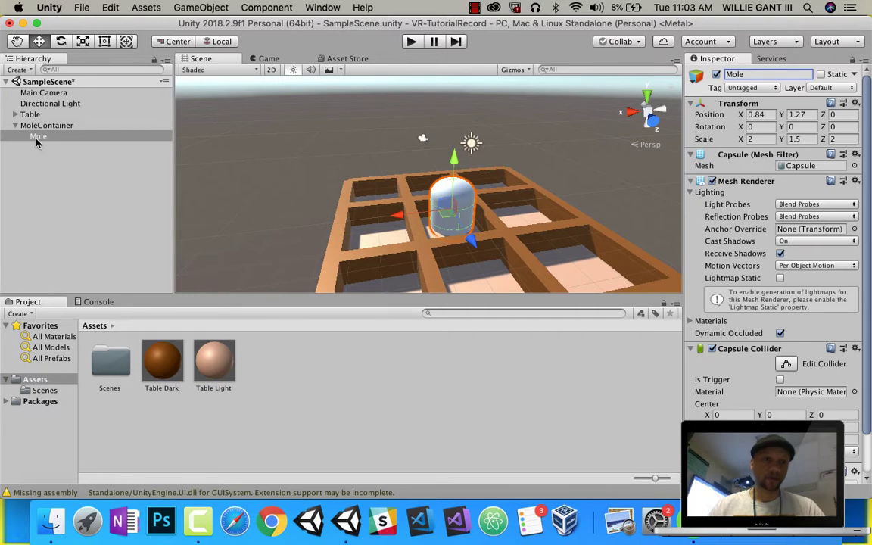
left_click_drag(36, 142, 322, 402)
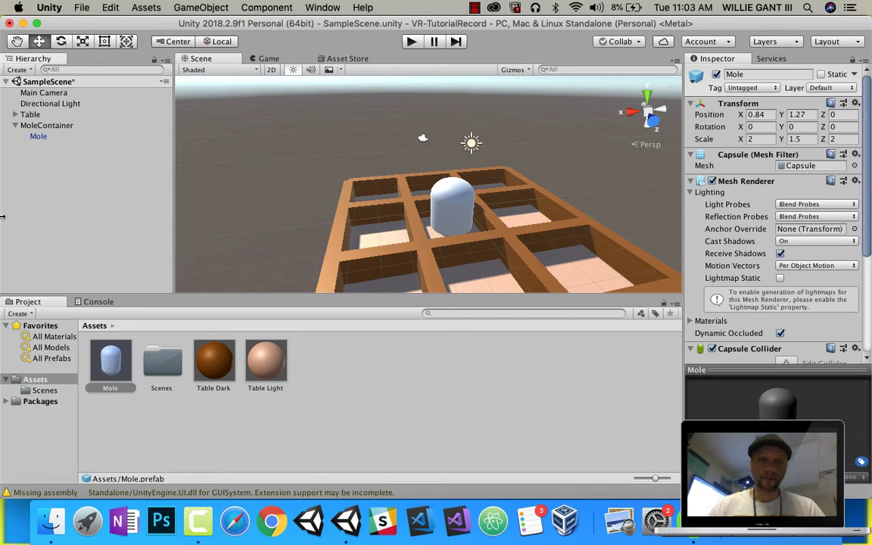
Create an empty child object under Mole and name it Eyes.
left_click(38, 137)
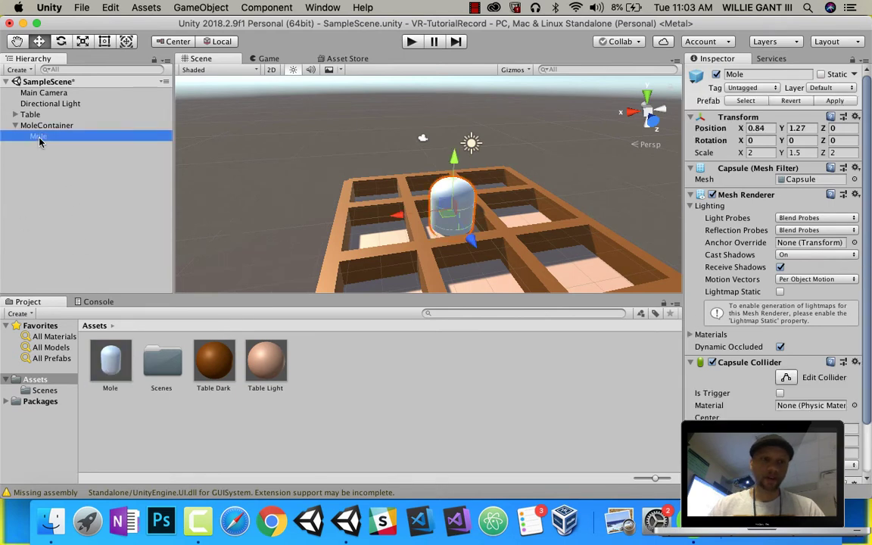
right_click(39, 141)
mouse_move(86, 260)
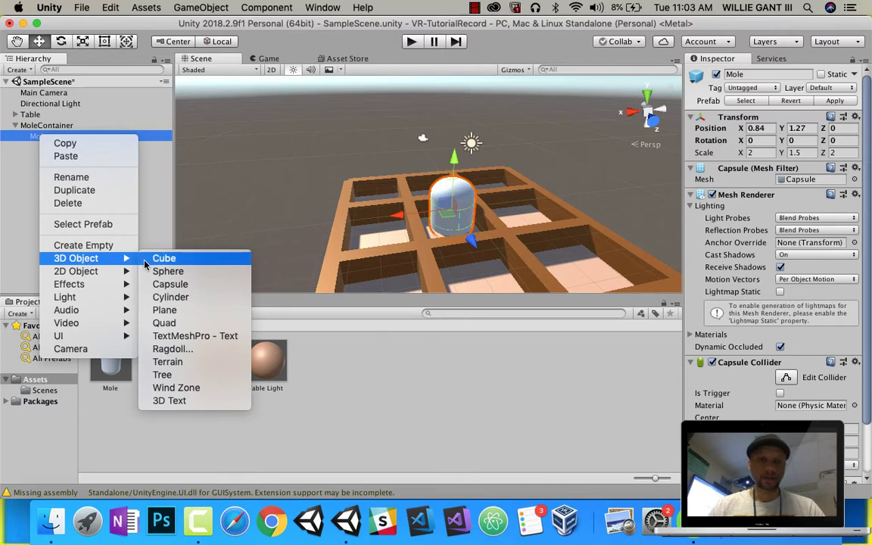
left_click(84, 246)
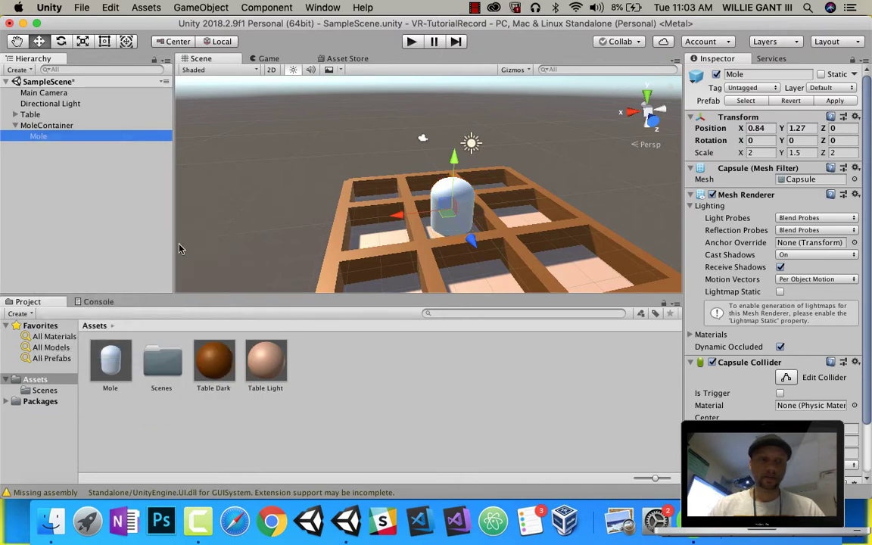
left_click(765, 73)
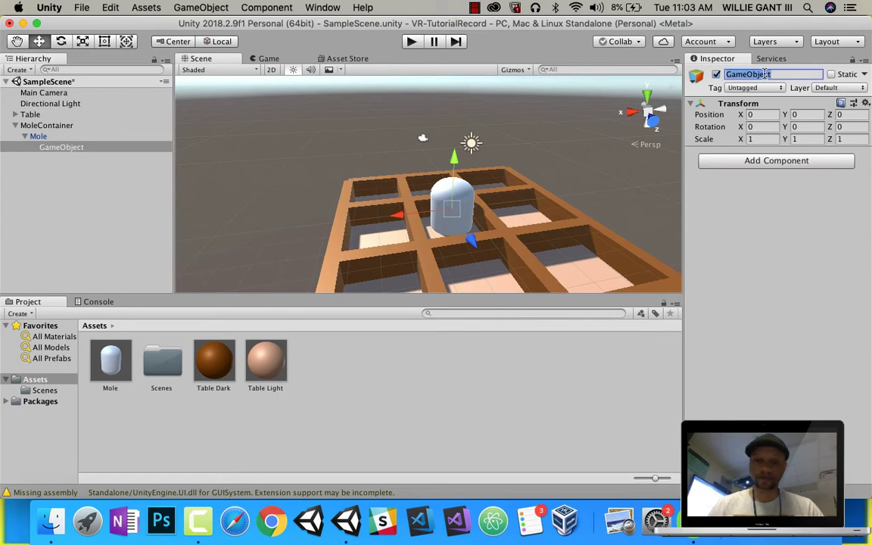
type("Eyes")
Add a sphere as a child of the Eyes object.
scroll(409, 249, "down", 3)
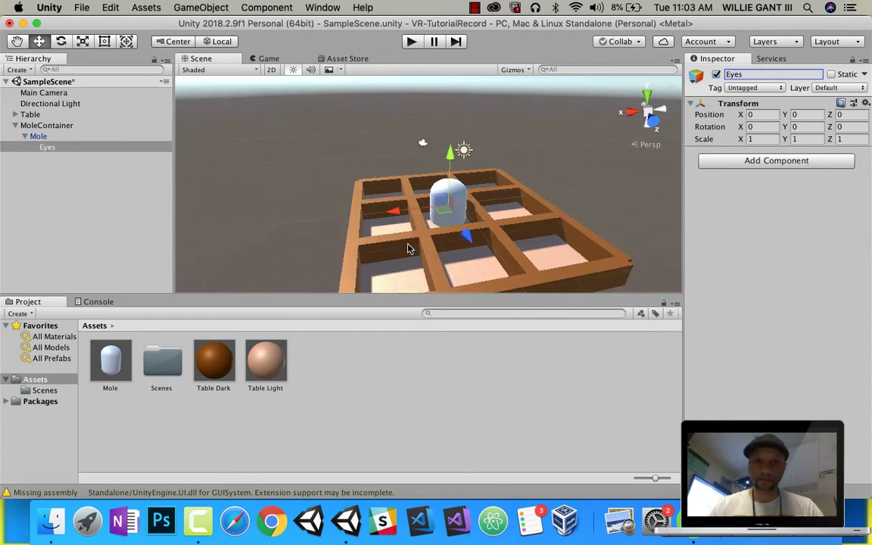
scroll(413, 254, "up", 12)
middle_click_drag(471, 234, 415, 164)
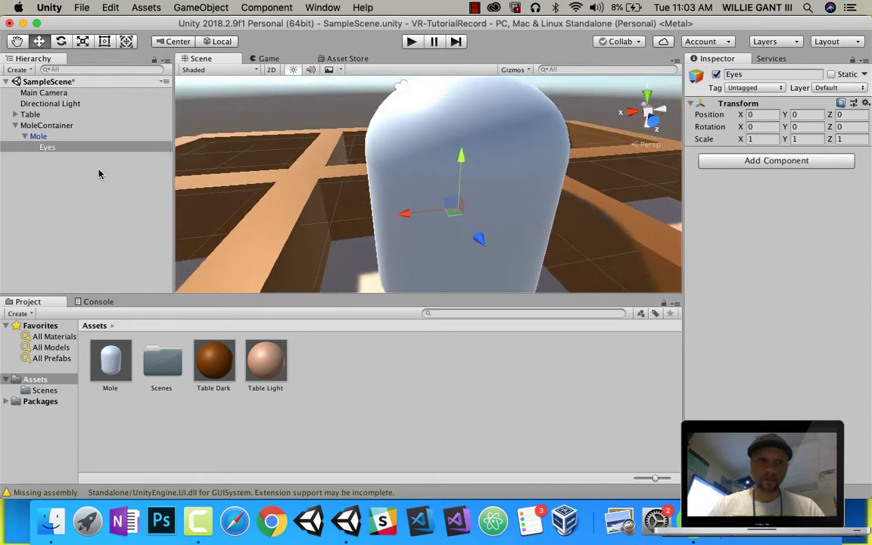
right_click(48, 148)
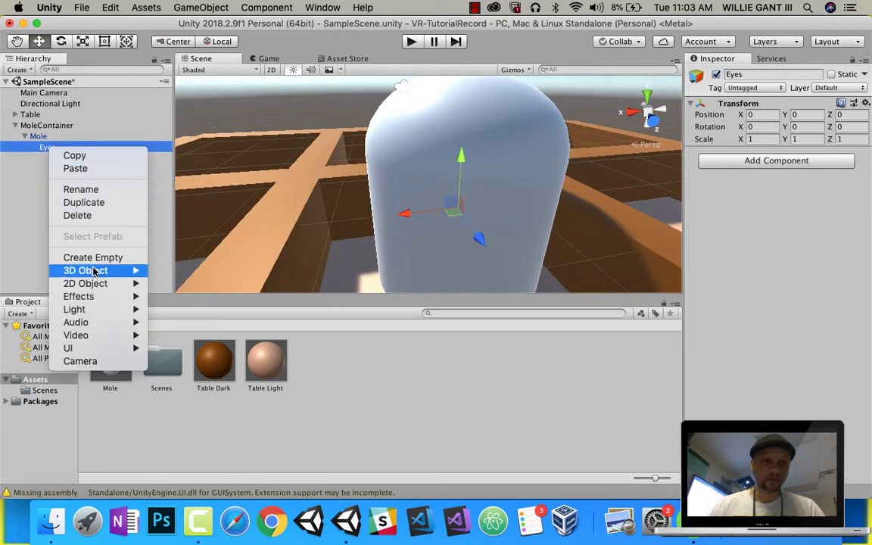
mouse_move(87, 270)
left_click(179, 283)
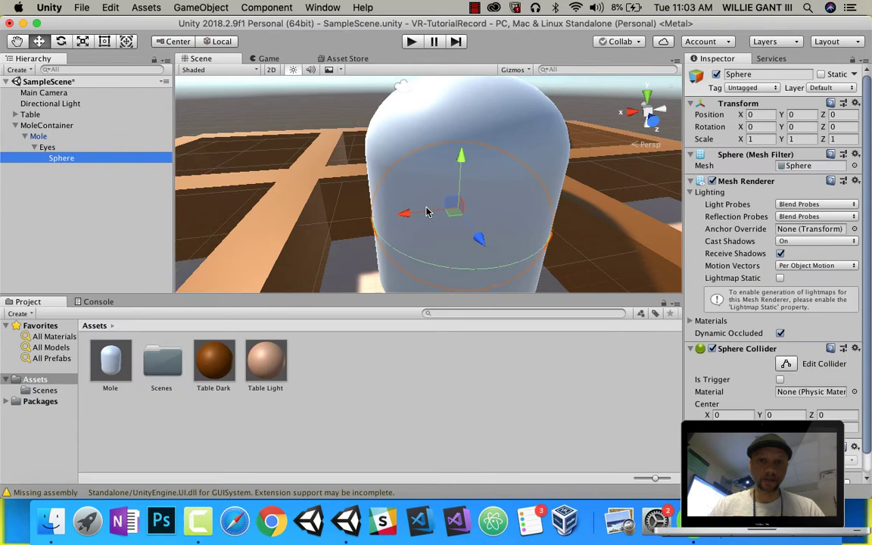
Move the sphere forward to about Z 0.395 and shrink it to a scale of about X 0.31, Y 0.46, Z 0.31.
key("f")
scroll(512, 225, "down", 5)
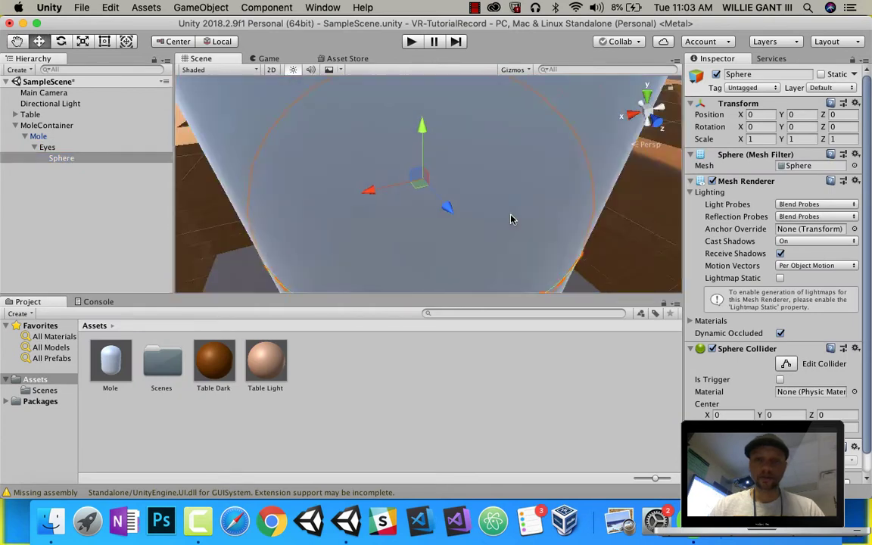
left_click_drag(456, 214, 408, 217)
left_click(83, 41)
left_click_drag(455, 182, 457, 146)
left_click(41, 41)
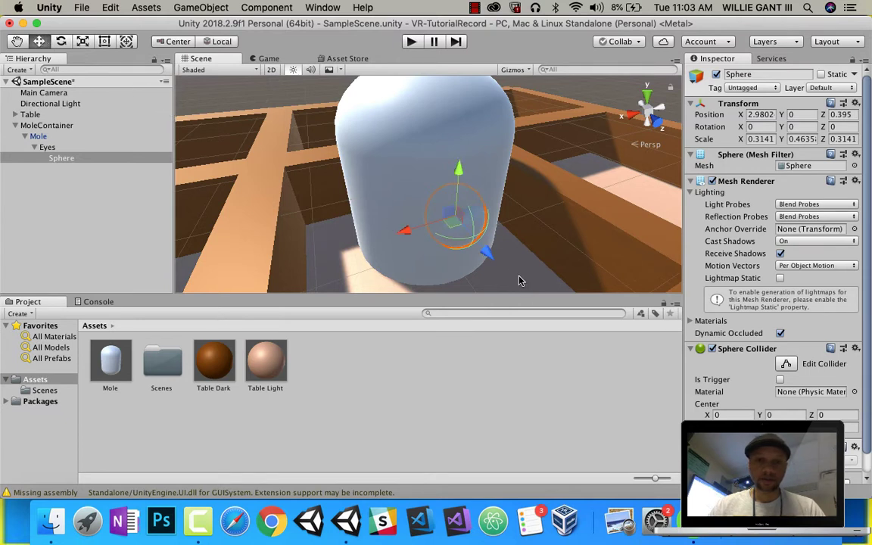
Position the eye sphere on the upper front of the mole at about X 0.211, Y 0.432, Z 0.465.
left_click_drag(488, 255, 512, 280)
left_click_drag(483, 205, 469, 168)
left_click_drag(452, 206, 468, 240)
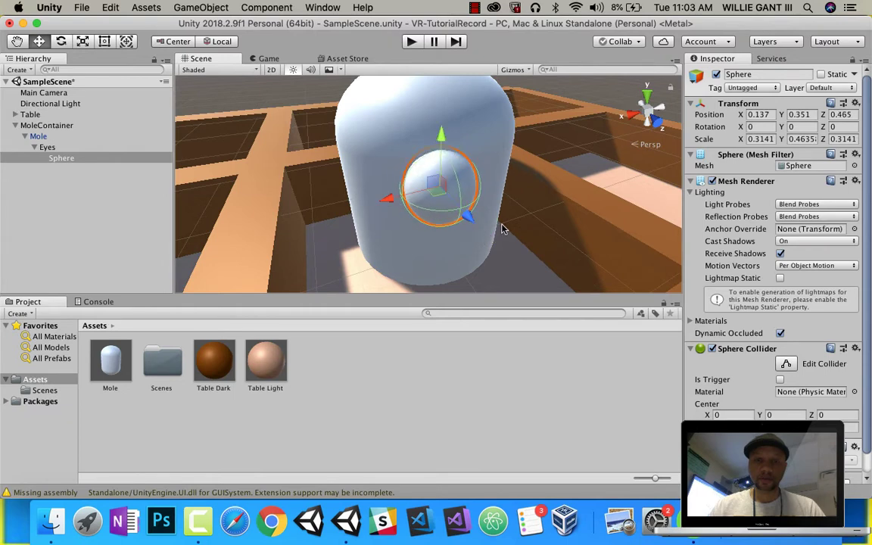
left_click_drag(524, 226, 456, 219, "alt")
middle_click_drag(522, 238, 491, 215)
left_click_drag(491, 216, 493, 221, "alt")
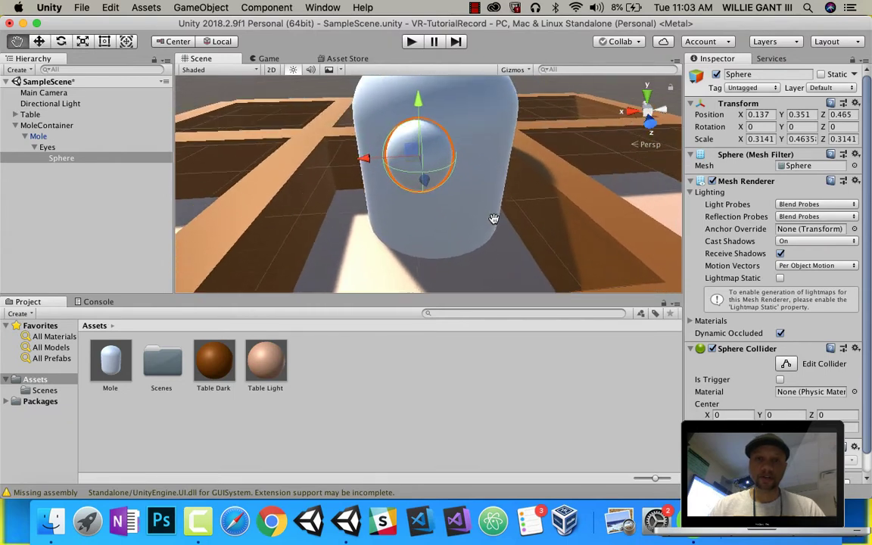
left_click_drag(422, 106, 422, 94)
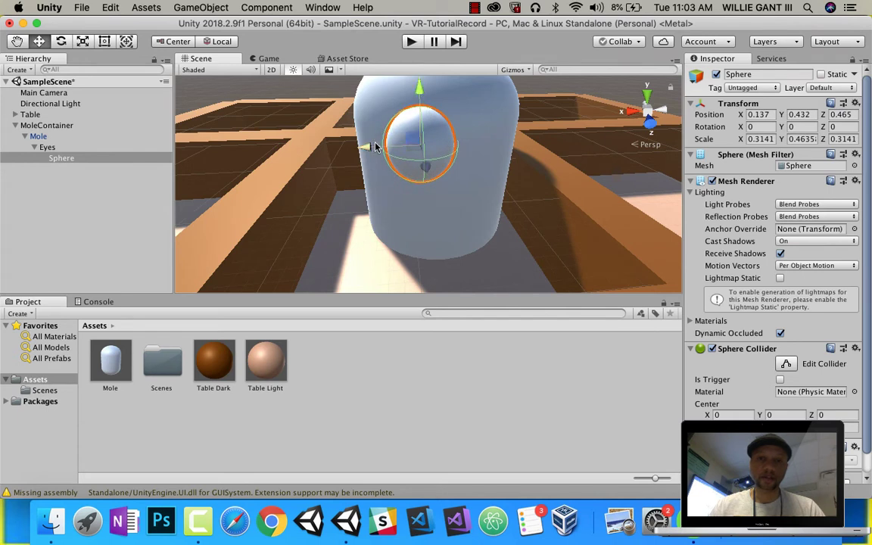
left_click_drag(371, 147, 390, 164)
Shrink the eye sphere to a scale of about X 0.22, Y 0.32, Z 0.22 and sink it into the mole to about Z 0.409.
key("r")
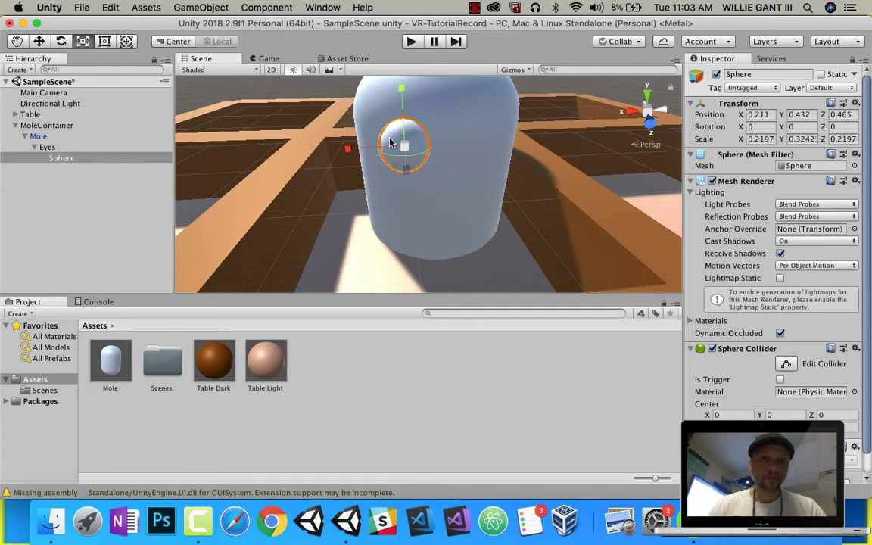
left_click(40, 43)
left_click_drag(361, 181, 454, 190, "alt")
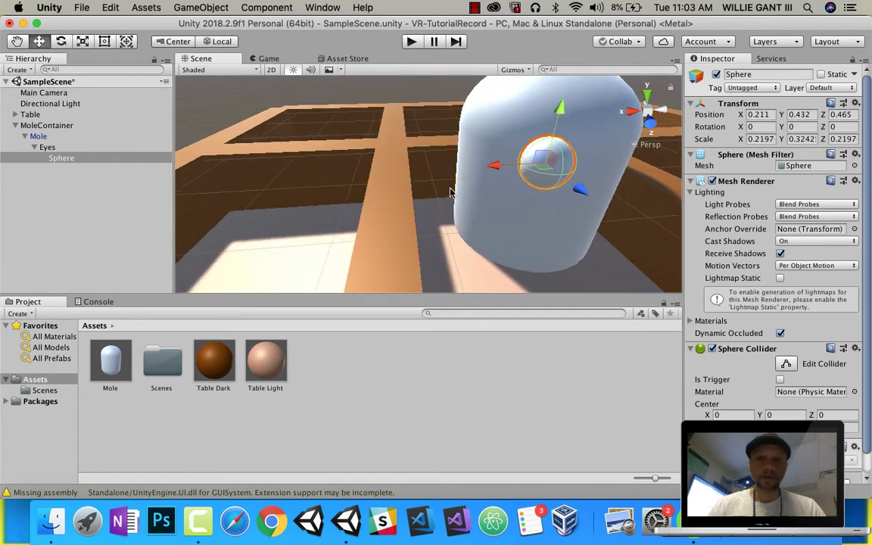
left_click_drag(547, 200, 598, 182, "alt")
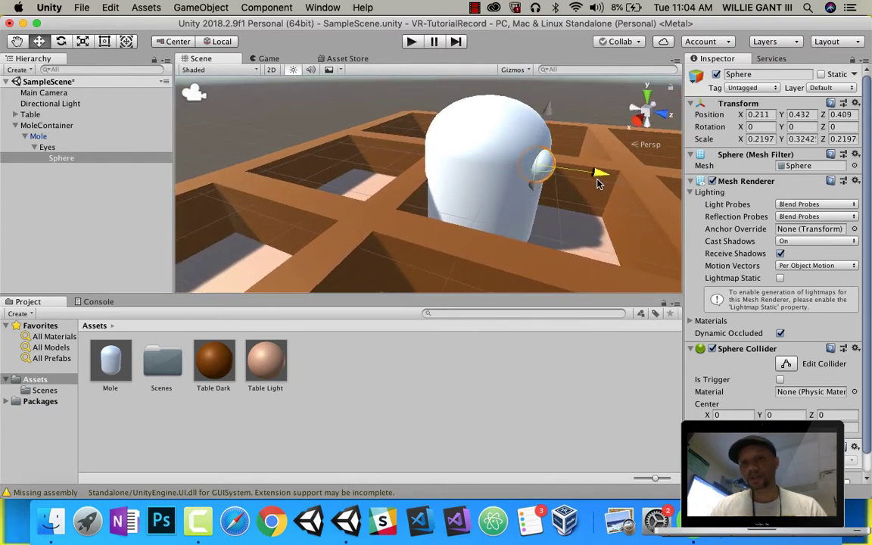
Duplicate the eye sphere and move the copy across the mole's face to about X -0.058.
middle_click_drag(581, 201, 315, 203)
left_click_drag(316, 202, 363, 189, "alt")
scroll(414, 190, "up", 10)
right_click(66, 158)
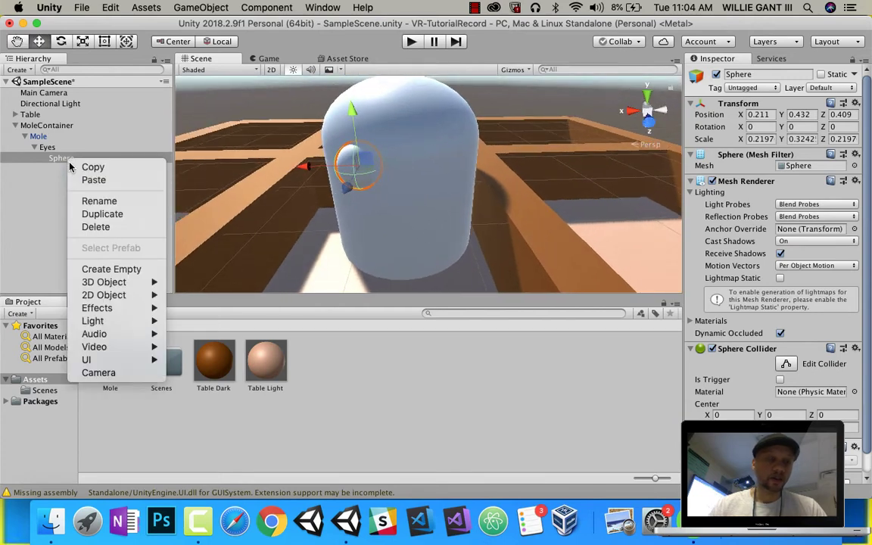
left_click(117, 214)
left_click_drag(306, 165, 497, 199)
mouse_move(445, 170)
left_mouse_down()
mouse_move(477, 171)
mouse_move(457, 174)
left_mouse_up()
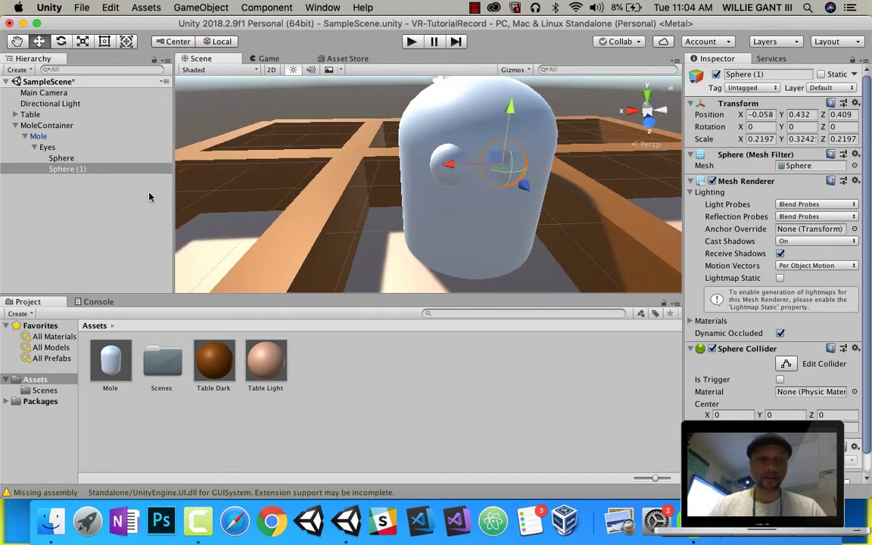
Duplicate the original eye sphere inside the Eyes object to serve as a pupil.
right_click(58, 154)
left_click(58, 159)
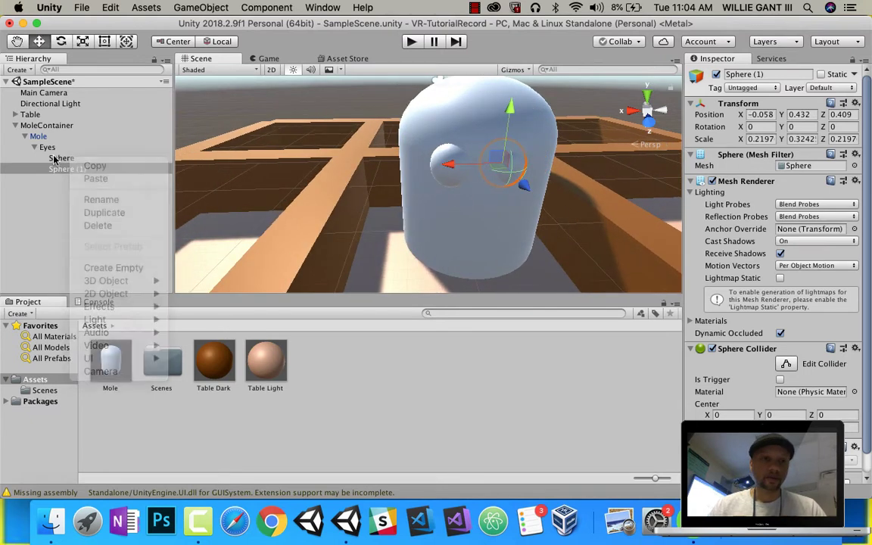
left_click(759, 76)
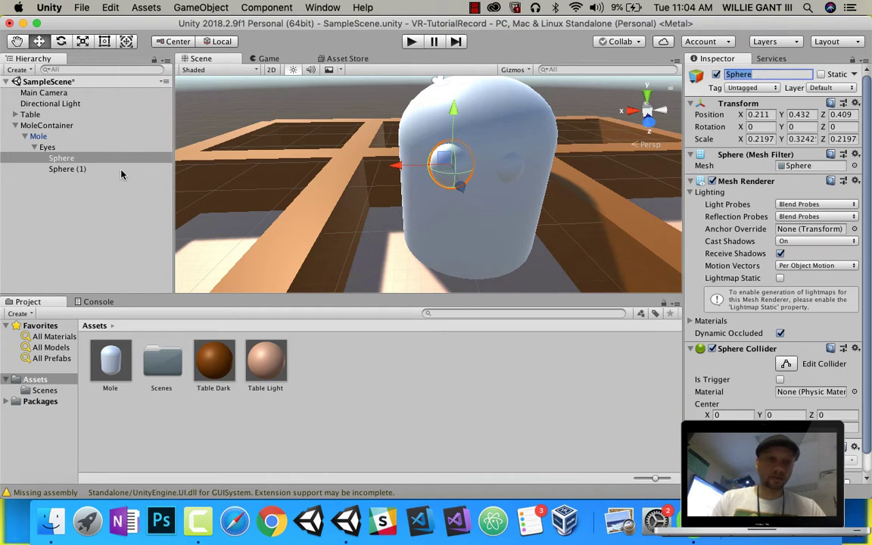
right_click(66, 161)
mouse_move(109, 279)
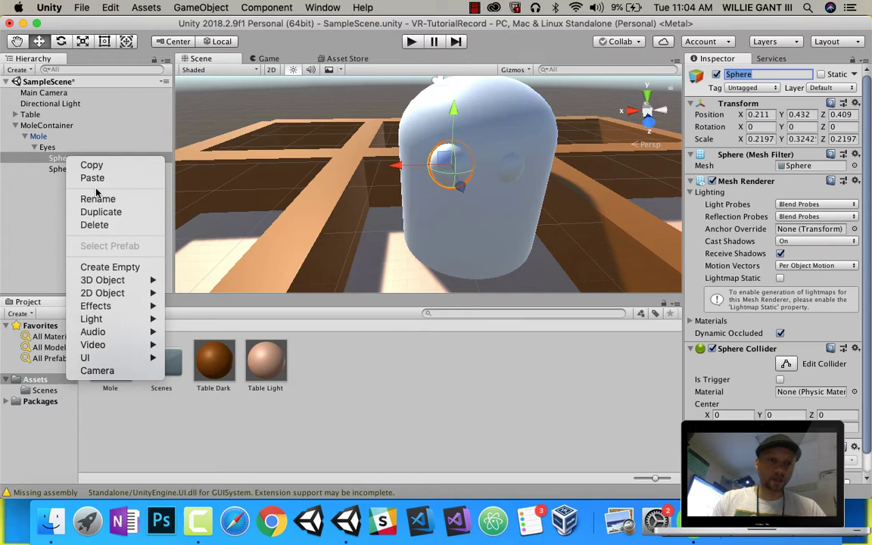
left_click(103, 213)
key("super+d")
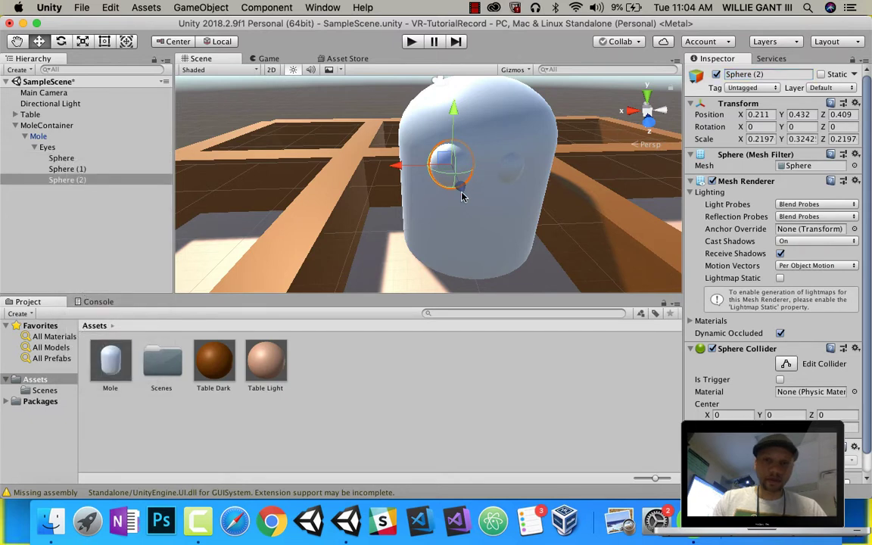
Shrink the new sphere to a scale of about X 0.08, Y 0.117, Z 0.08 and place it at about X 0.25, Z 0.518.
left_click_drag(463, 196, 393, 180)
left_click(83, 42)
left_click(40, 41)
right_click_drag(392, 202, 508, 220)
left_click_drag(509, 221, 605, 228, "alt")
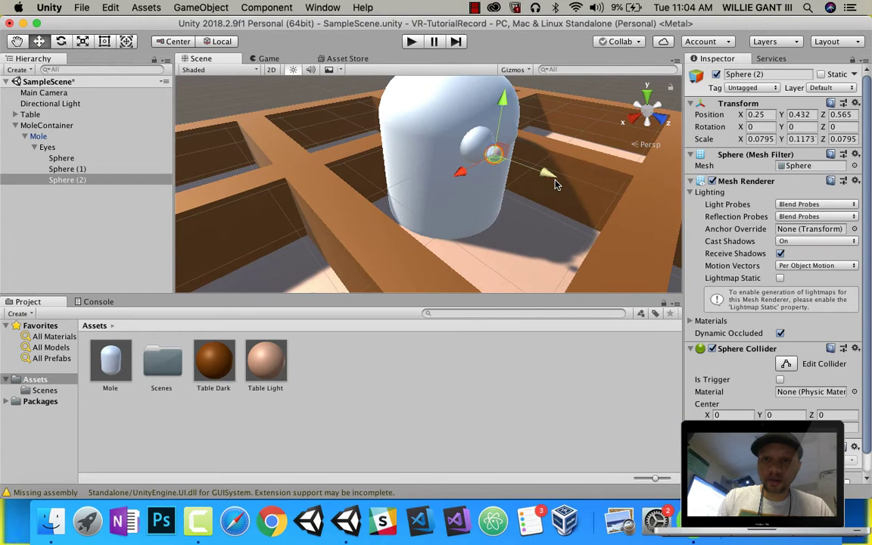
left_click_drag(555, 181, 549, 179)
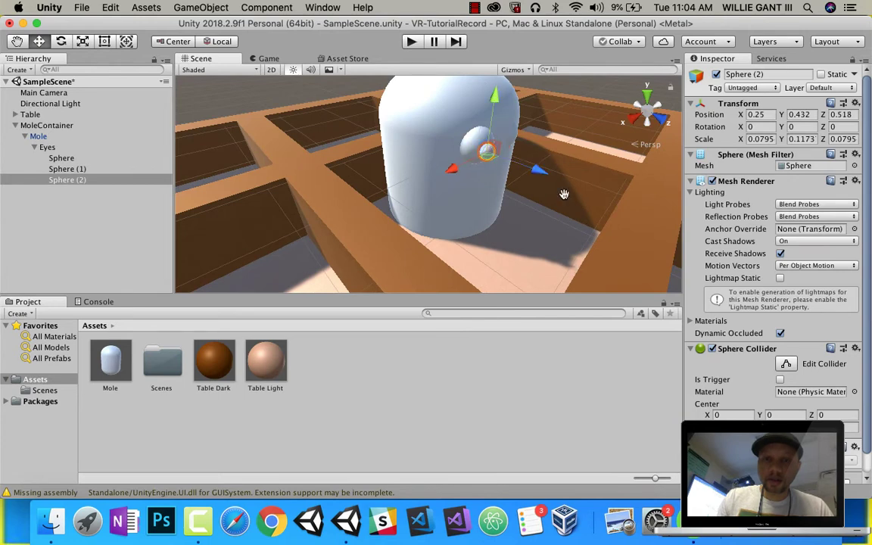
Shift the small pupil sphere sideways along X toward the centre of the eye.
middle_click_drag(564, 194, 254, 231)
left_click_drag(418, 191, 362, 166, "alt")
middle_click_drag(361, 166, 291, 123)
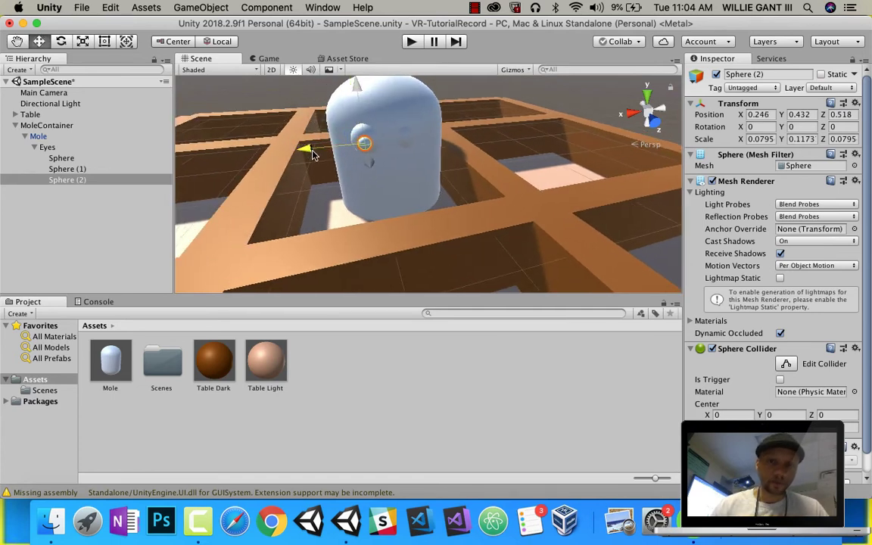
left_click_drag(314, 155, 332, 194)
left_click(376, 342)
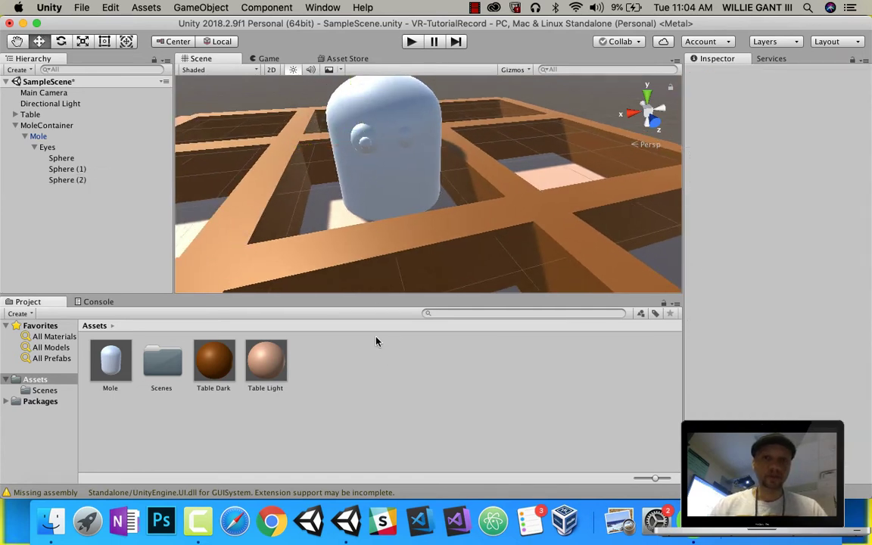
Create a new material named Mole 1 in the Assets folder.
right_click(341, 385)
mouse_move(378, 187)
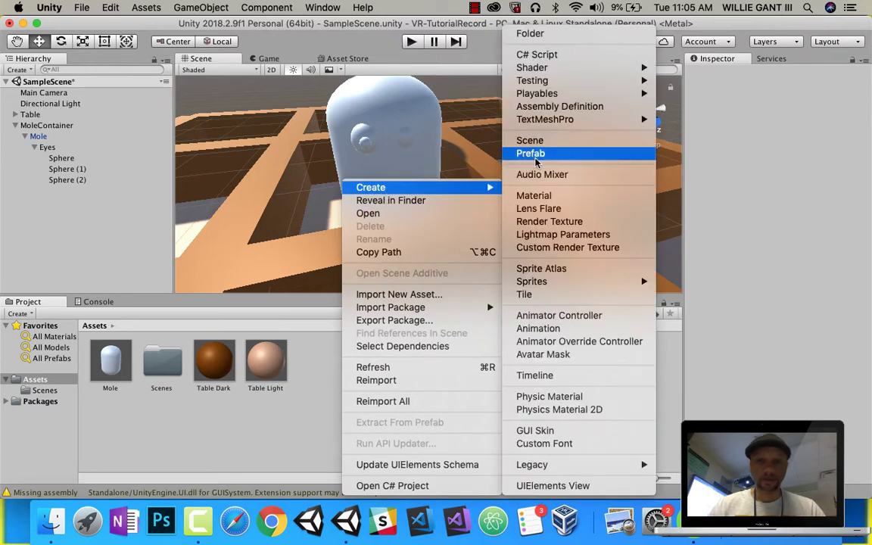
left_click(534, 195)
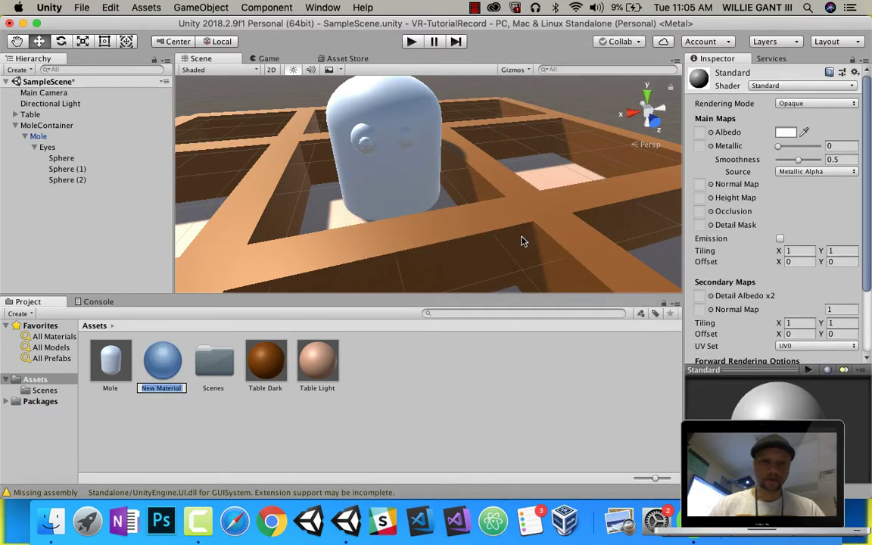
type("Mole 1")
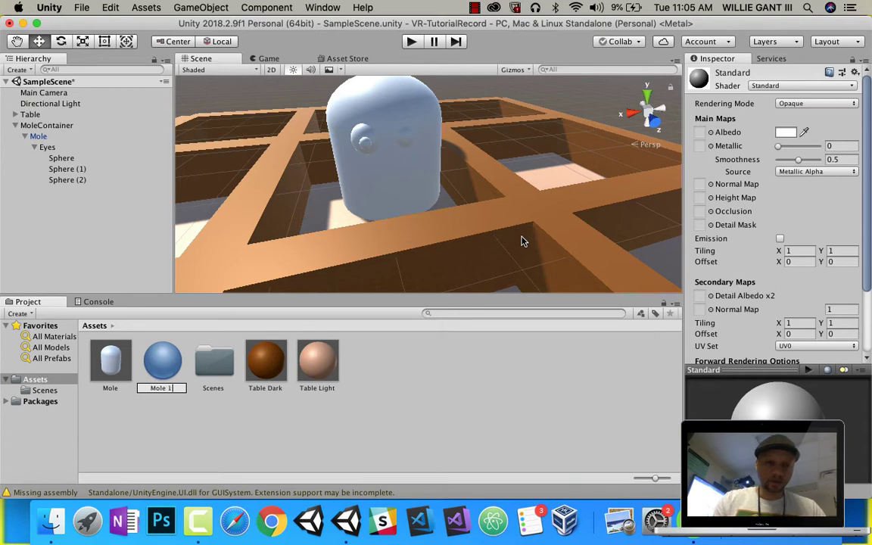
key("Return")
Set the Mole 1 material's albedo to orange FF8309 and apply it to the mole's body.
left_click(784, 135)
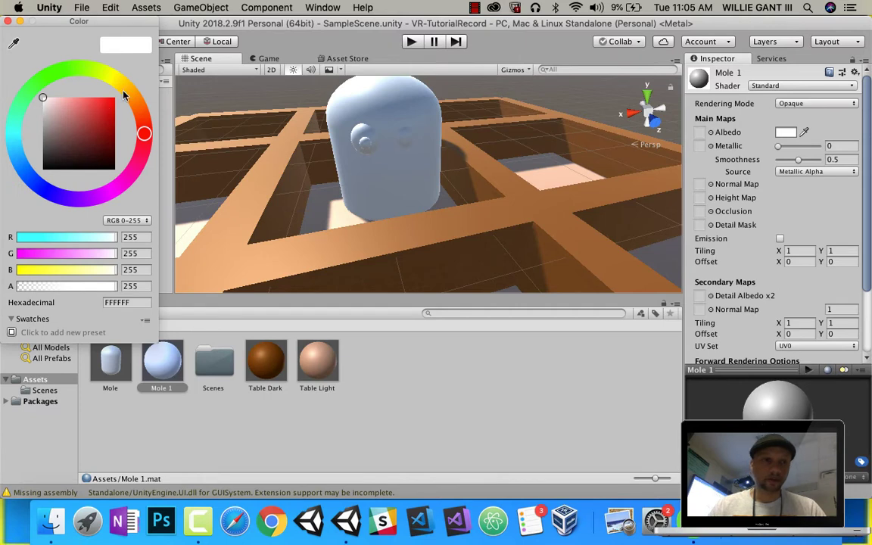
left_click(138, 101)
left_click_drag(104, 116, 113, 97)
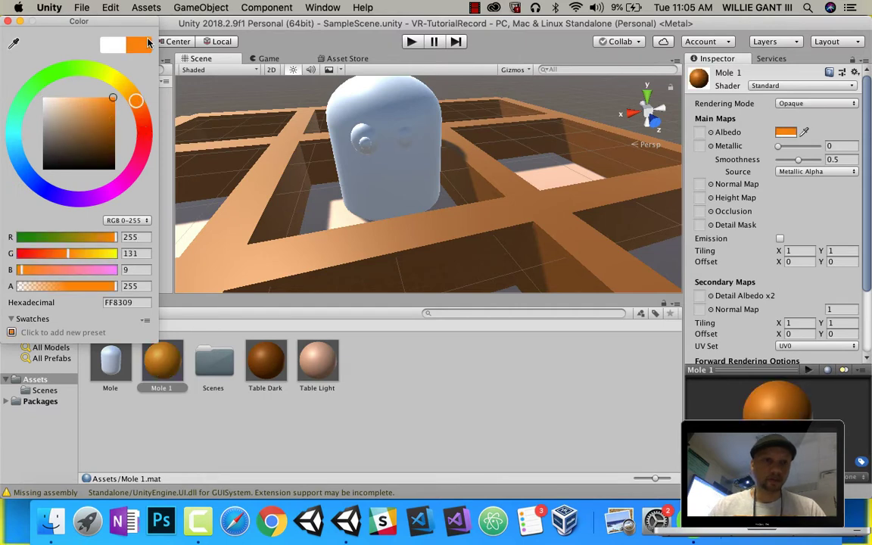
left_click(8, 21)
left_click_drag(161, 362, 369, 174)
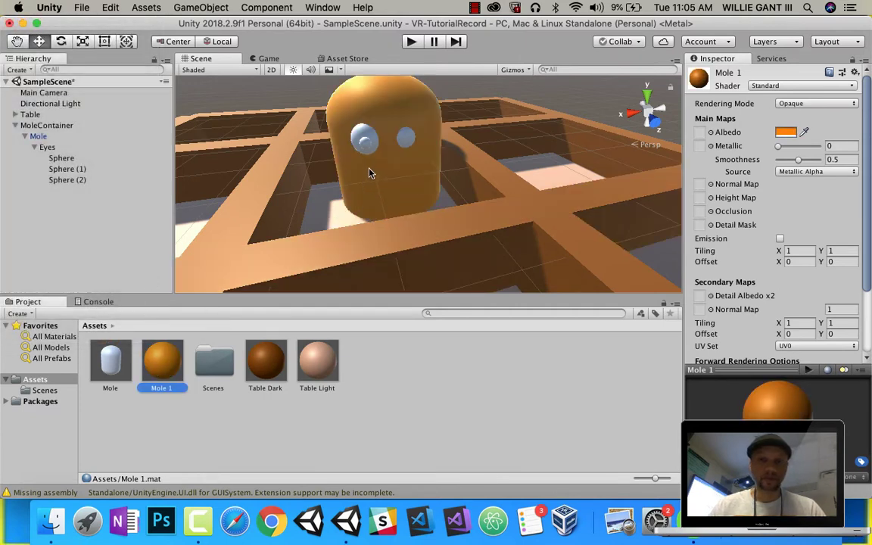
Create a new material named Black in the Assets folder.
right_click(381, 349)
mouse_move(454, 187)
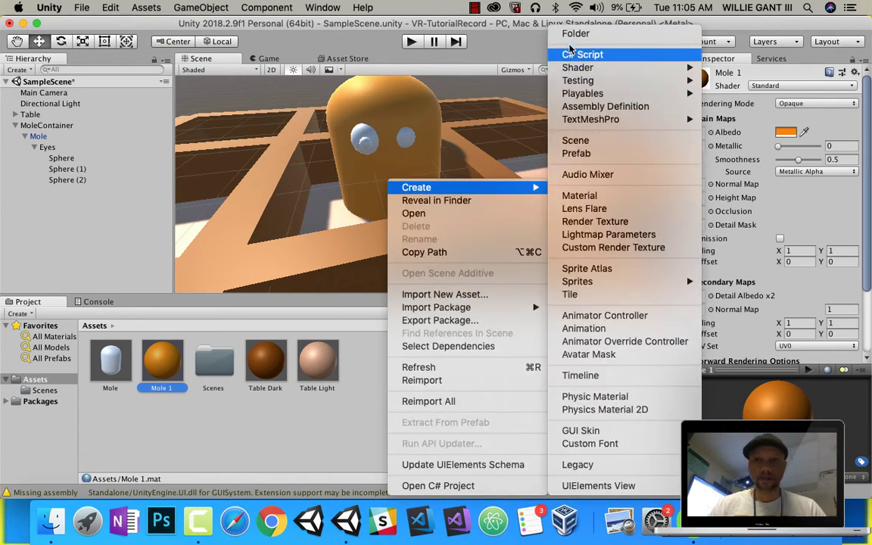
left_click(579, 195)
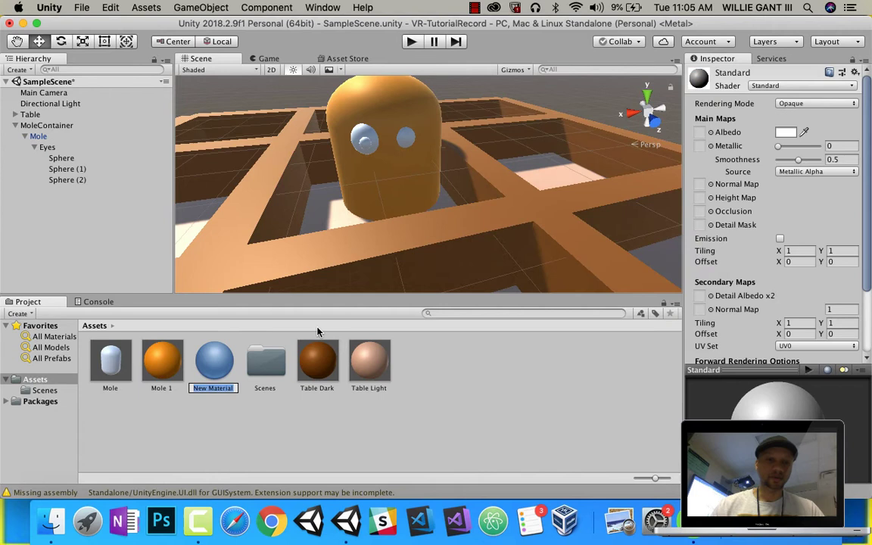
type("Blac")
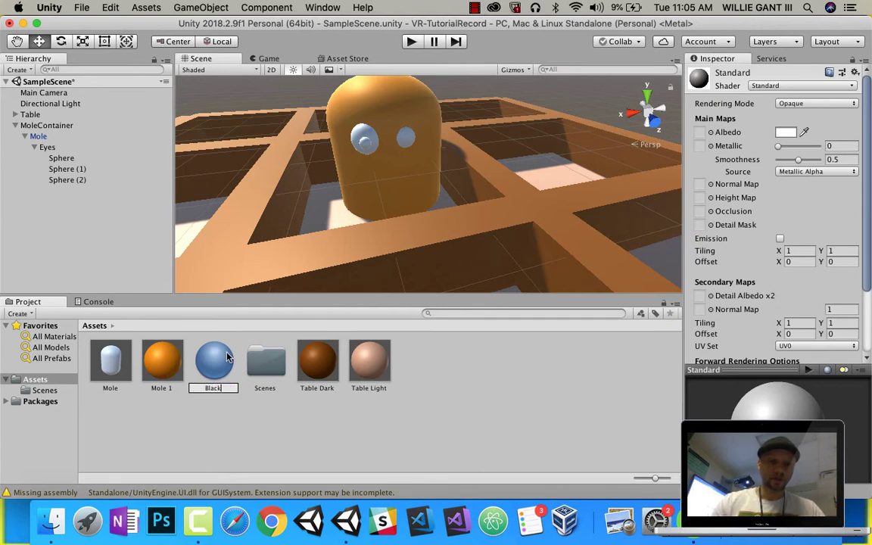
type("k")
key("Return")
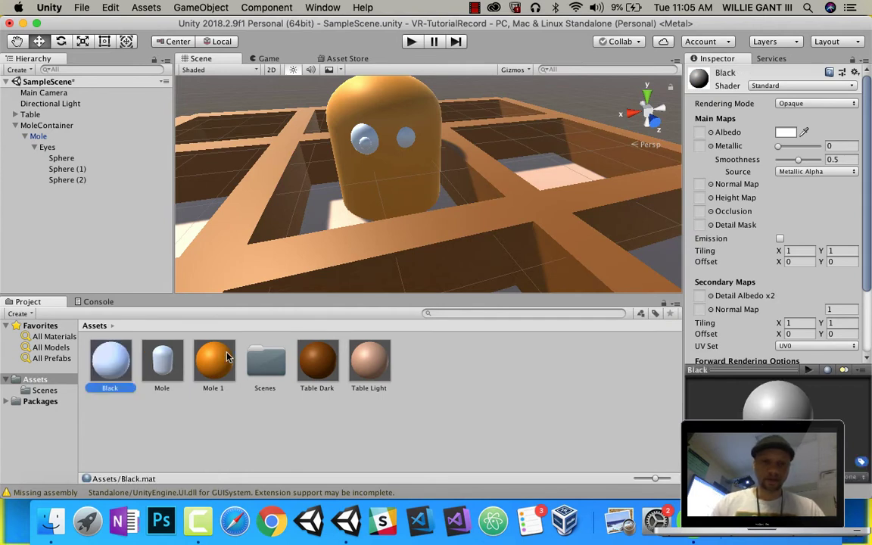
Set the Black material's albedo to 000000 and apply it to the small pupil sphere.
left_click(785, 133)
left_click_drag(74, 155, 31, 180)
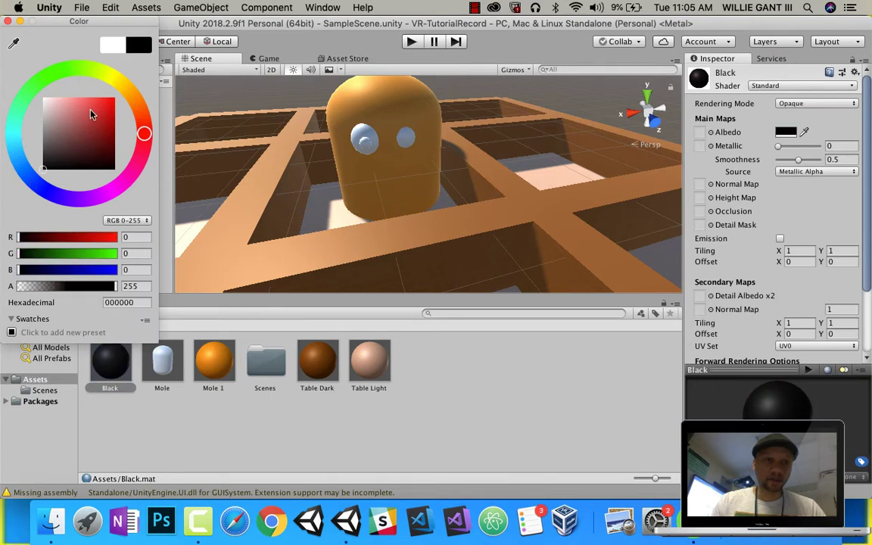
left_click(9, 21)
left_click_drag(110, 361, 365, 142)
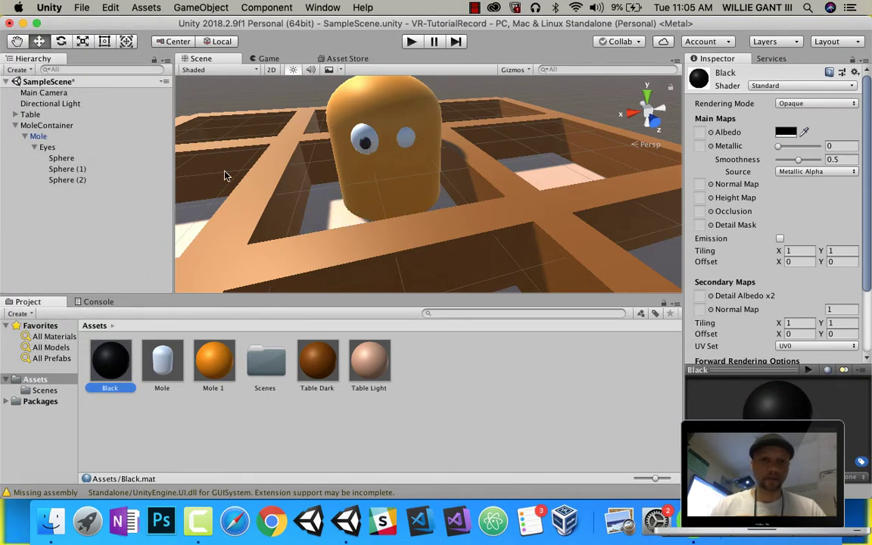
Make the pupil object Sphere (2) a child of the first eye's Sphere.
left_click(61, 158)
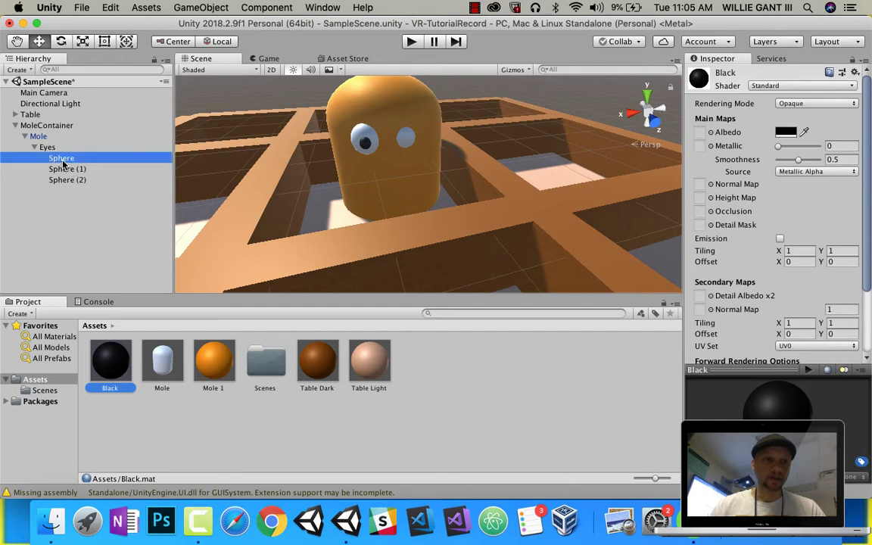
left_click(67, 170)
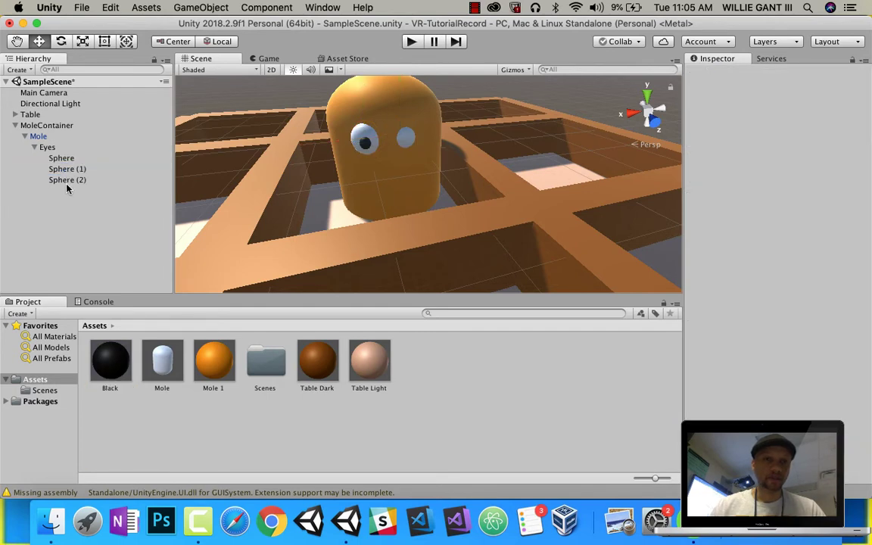
left_click(62, 180)
left_click_drag(62, 180, 59, 164)
Rename the nested Sphere (2) object as Pupil.
left_click(74, 173)
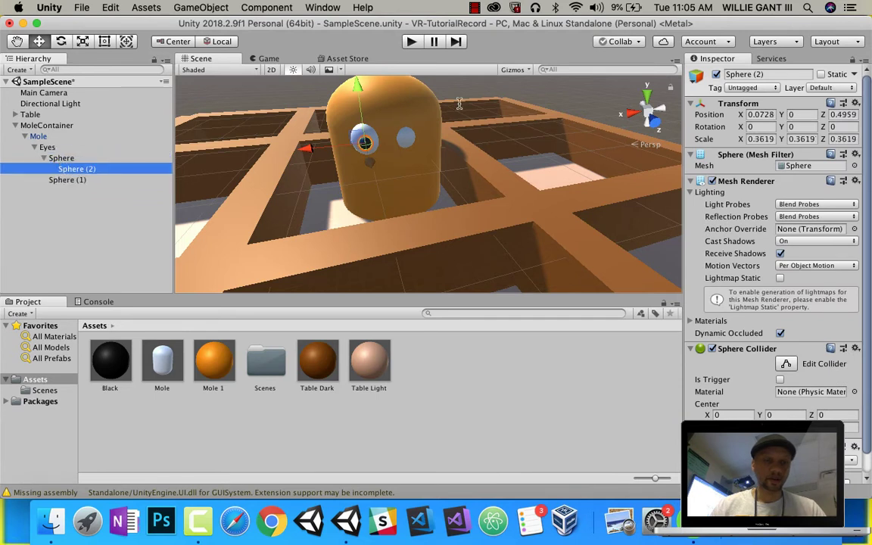
left_click_drag(772, 75, 705, 78)
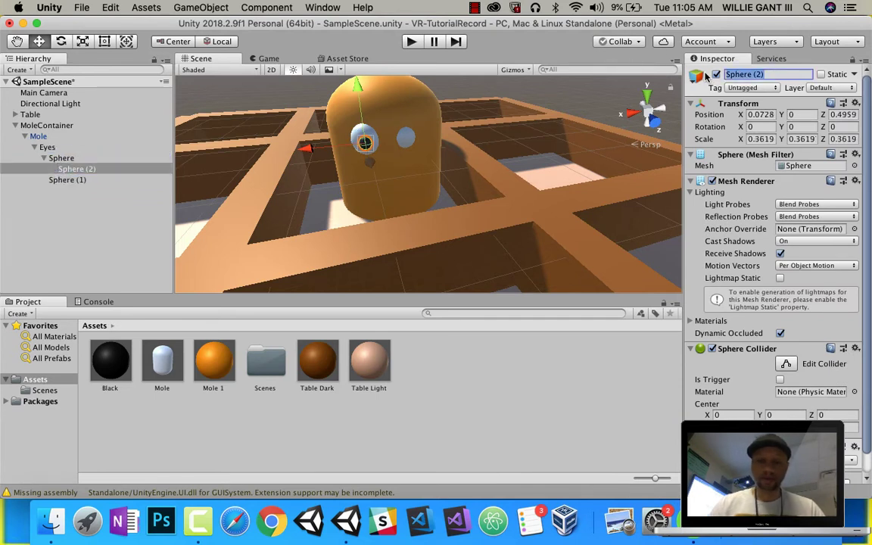
type("Pupil")
key("Return")
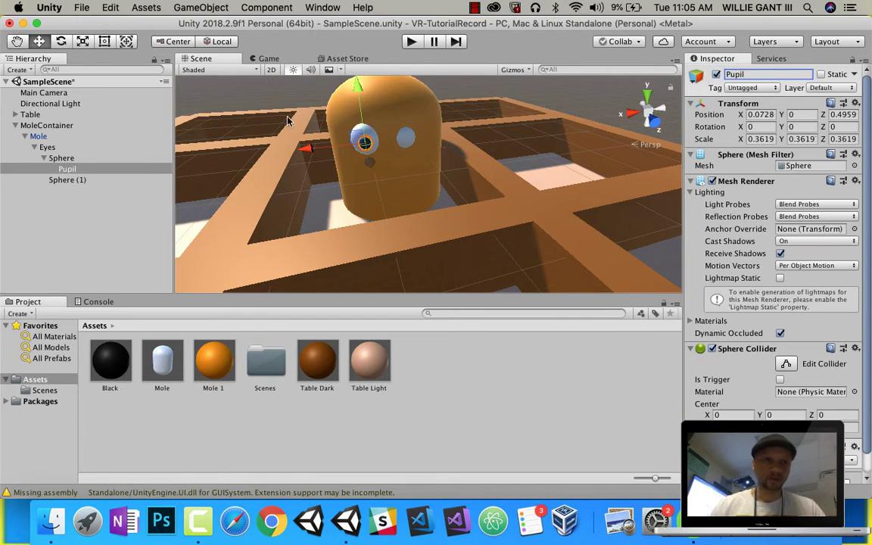
Replace the plain second eye with a duplicate of the eye and its pupil, placed at about X -0.084, Z 0.469.
left_click(81, 182)
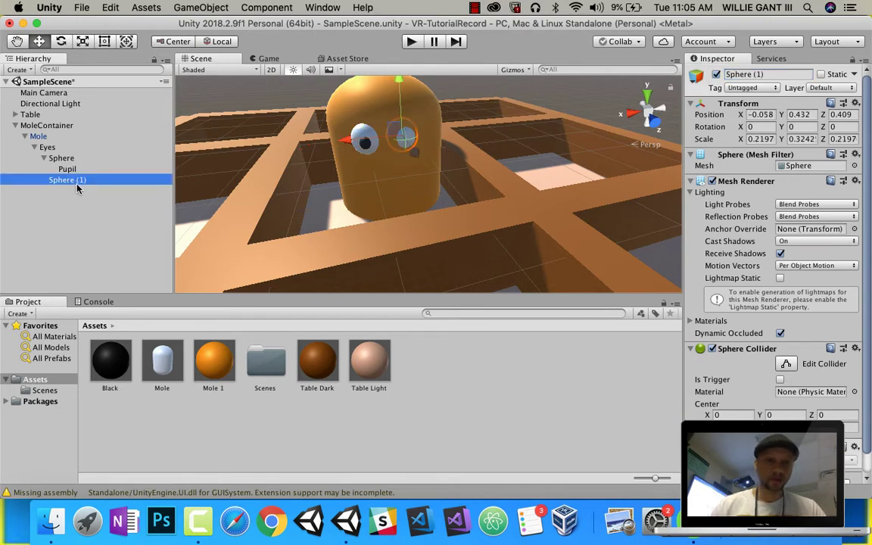
right_click(79, 184)
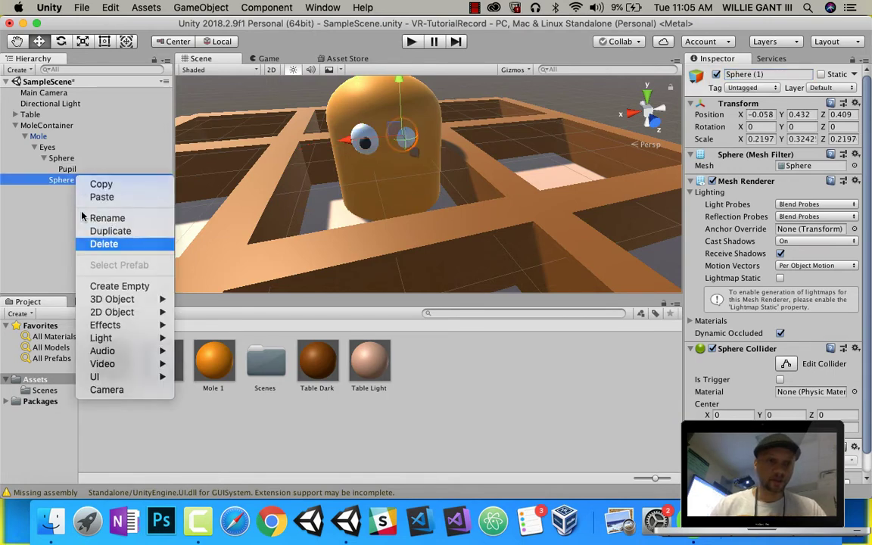
left_click(104, 243)
right_click(65, 162)
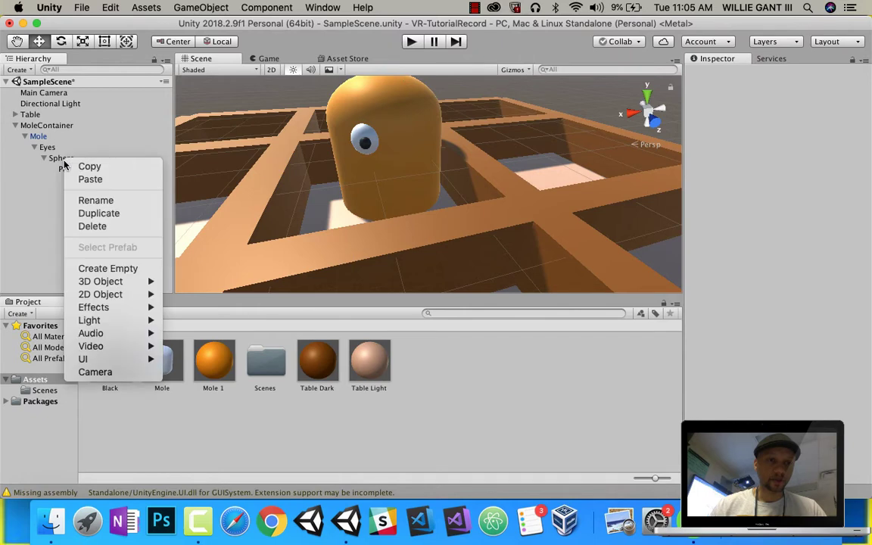
left_click(93, 215)
left_click_drag(317, 148, 415, 156)
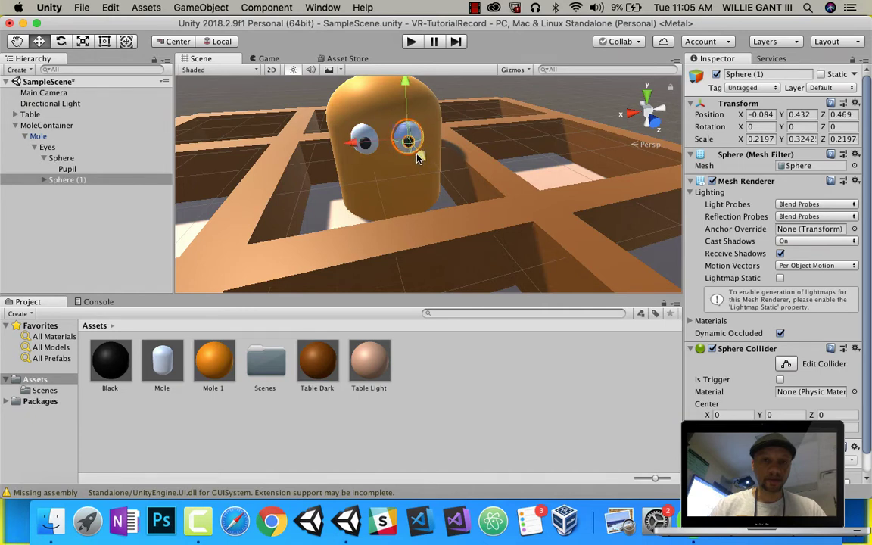
Move the first eye sphere forward to about Z 0.433.
left_click(68, 158)
left_click_drag(371, 163, 373, 166)
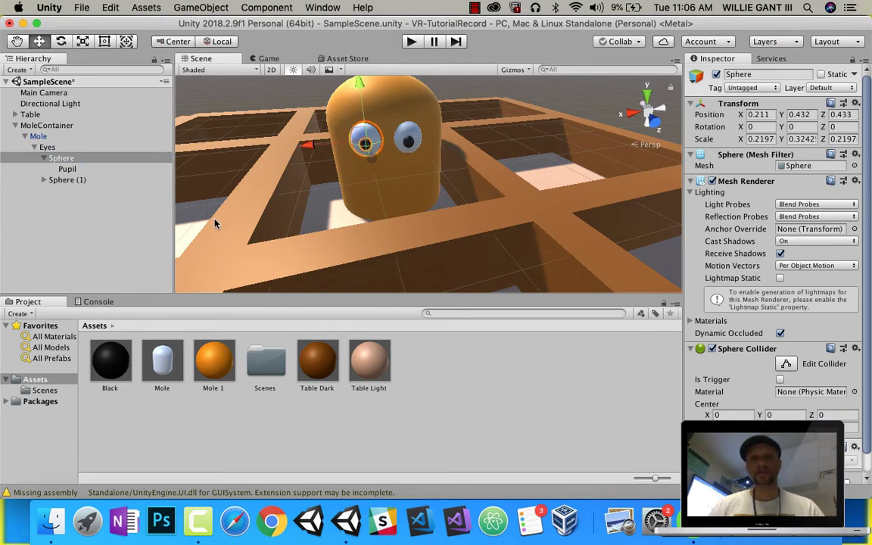
left_click(74, 237)
Create an empty child object under Mole and name it Nose.
left_click(34, 148)
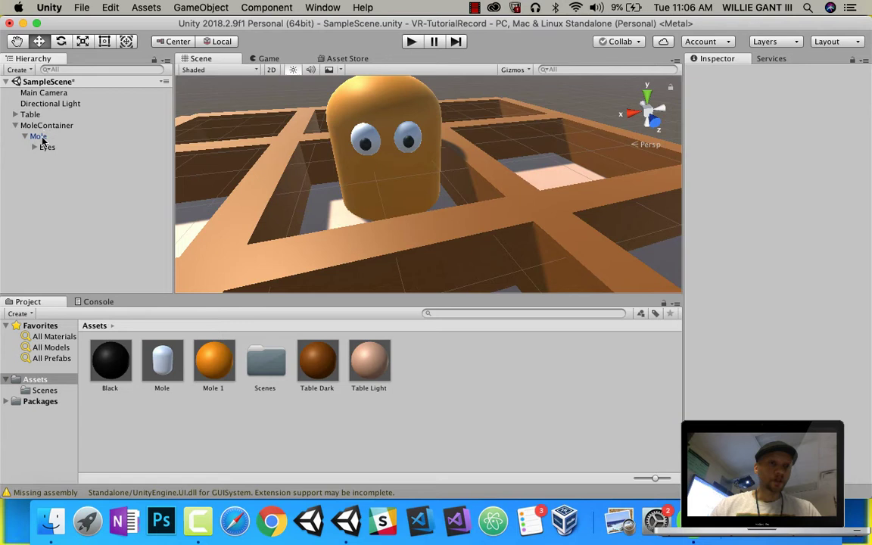
right_click(42, 140)
left_click(88, 246)
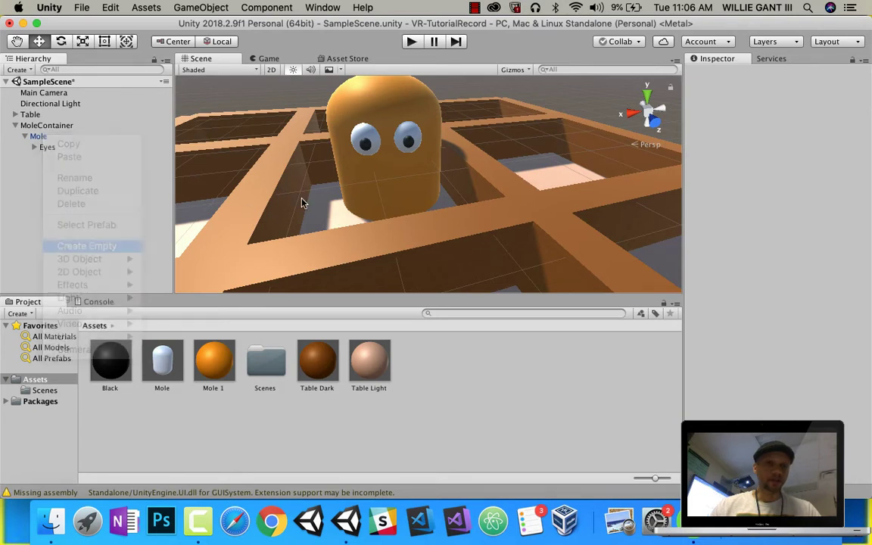
left_click(726, 74)
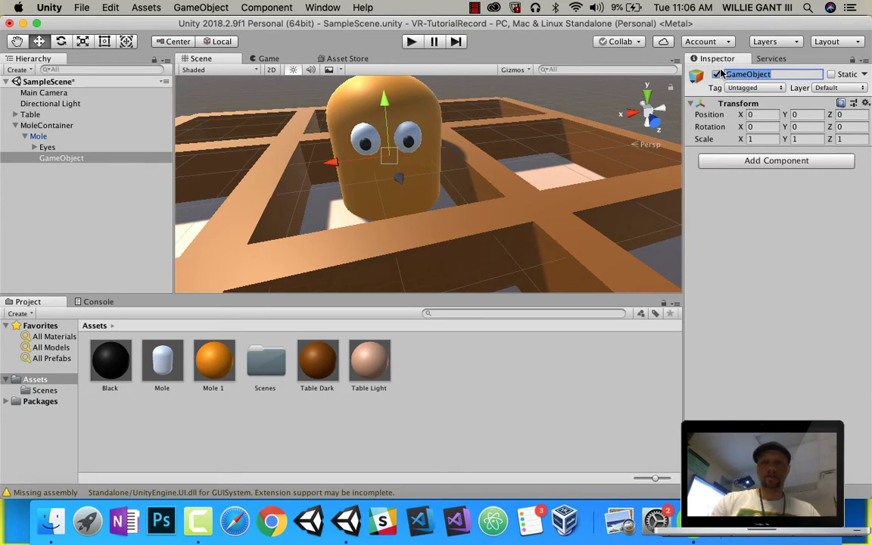
type("Nose")
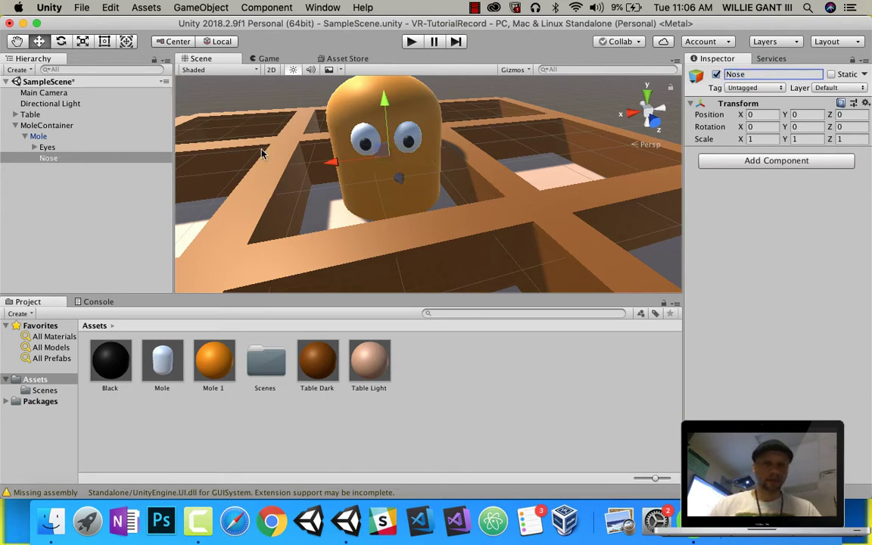
Add a sphere inside Nose at about Z 0.345, scaled uniformly to about 0.53.
right_click(48, 164)
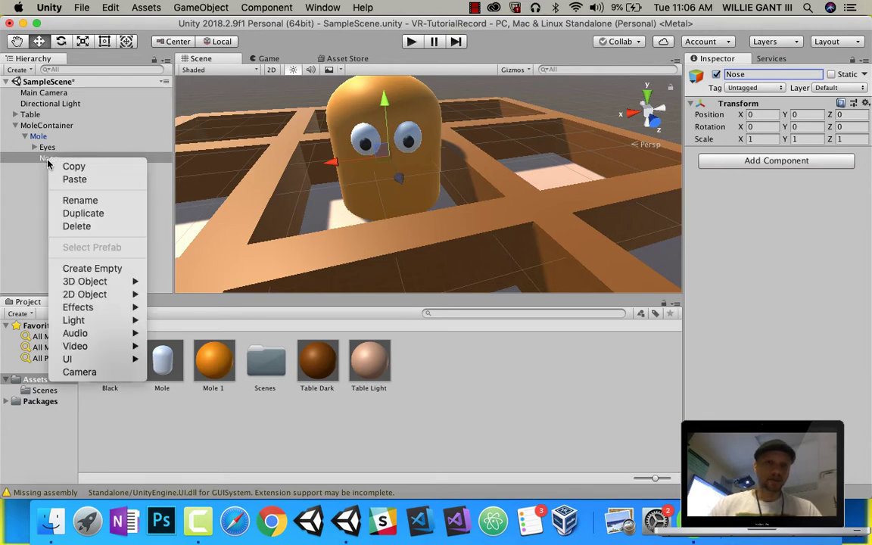
mouse_move(106, 281)
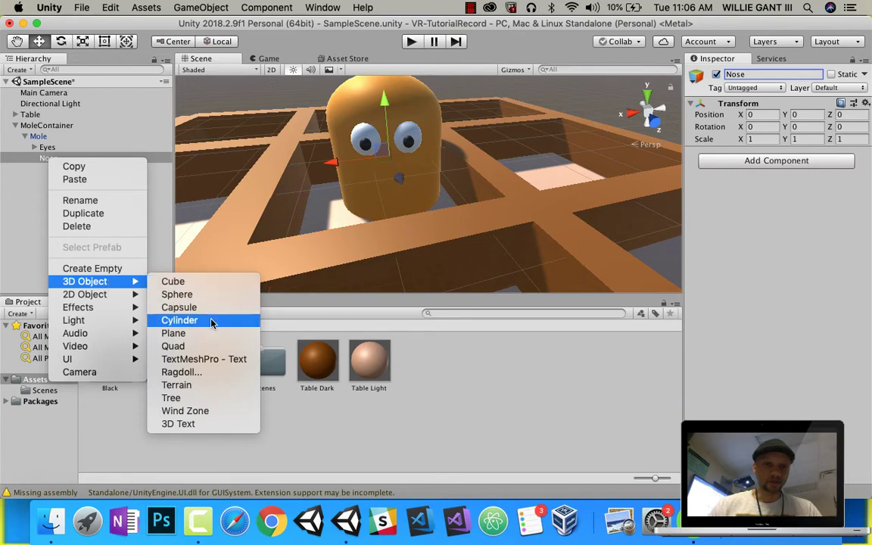
left_click(197, 295)
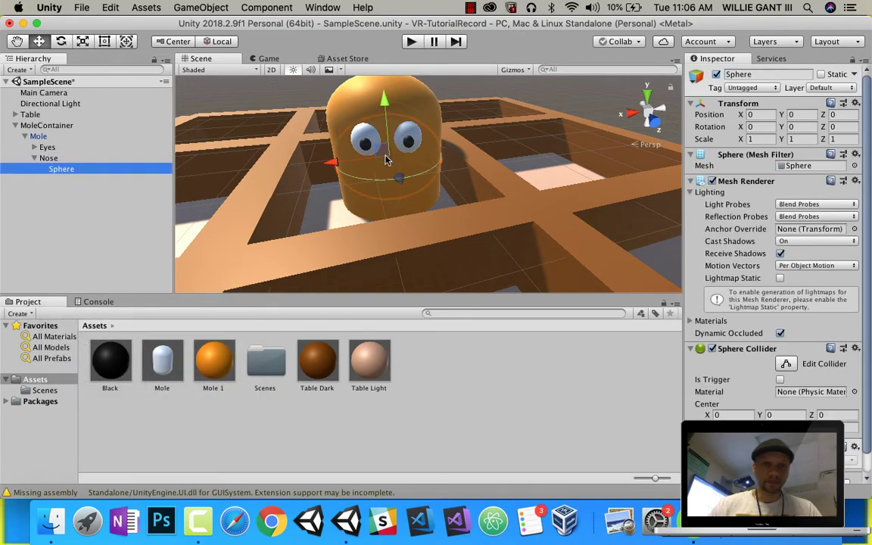
mouse_move(408, 188)
left_mouse_down()
mouse_move(413, 200)
mouse_move(407, 174)
left_mouse_up()
left_click(84, 41)
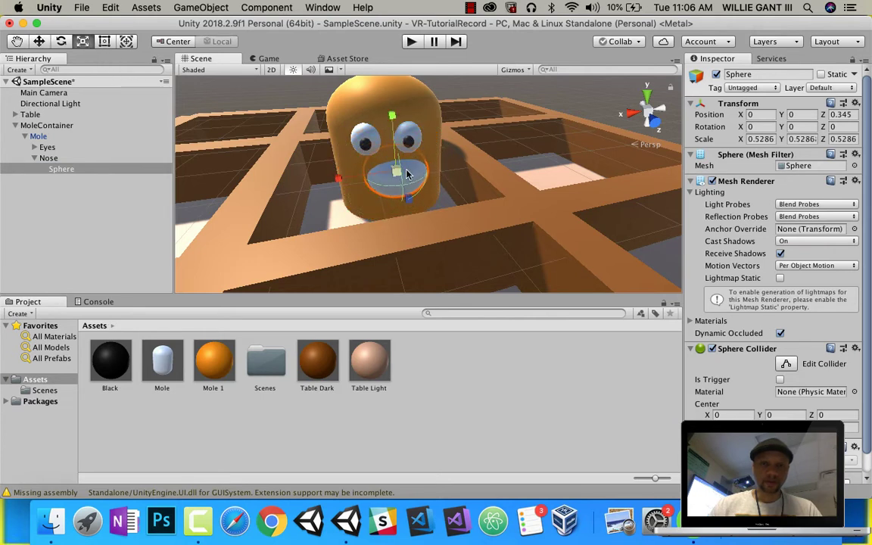
Move the nose sphere sideways and forward to about X 0.257, Z 0.477.
left_click(39, 42)
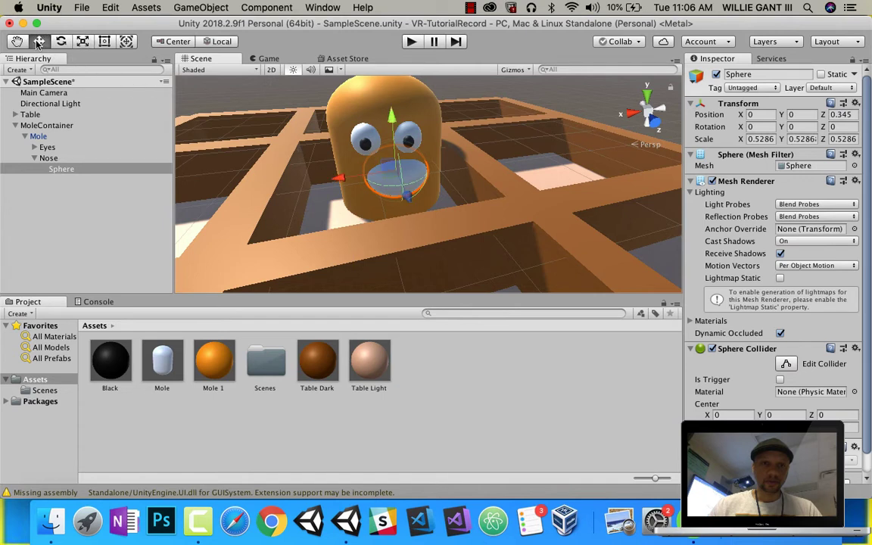
left_click_drag(334, 179, 299, 182)
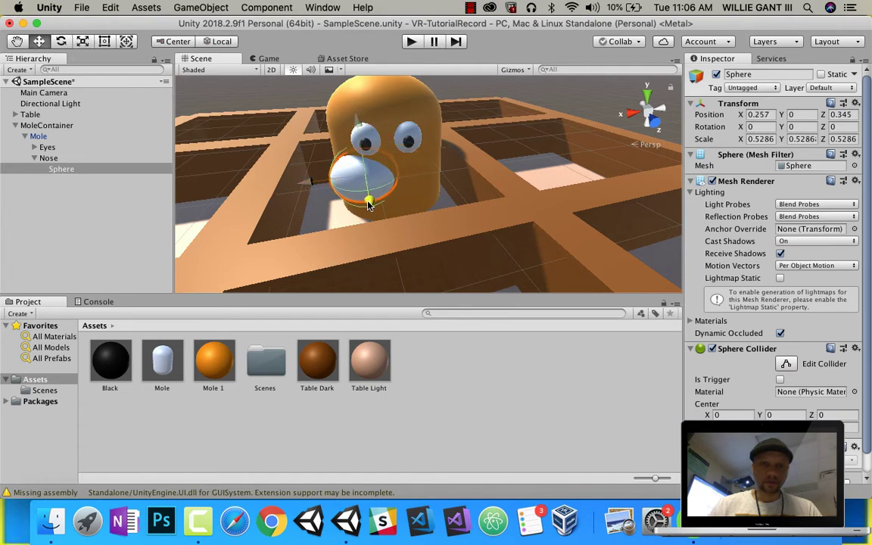
left_click_drag(368, 201, 371, 208)
Reduce the nose sphere's scale to about 0.359 in X and 0.329 in Z.
left_click(83, 41)
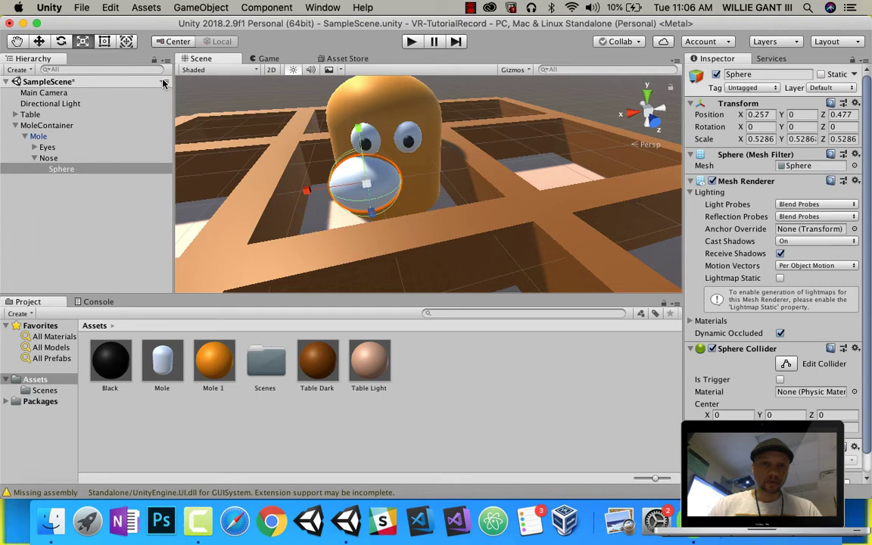
left_click_drag(310, 187, 326, 192)
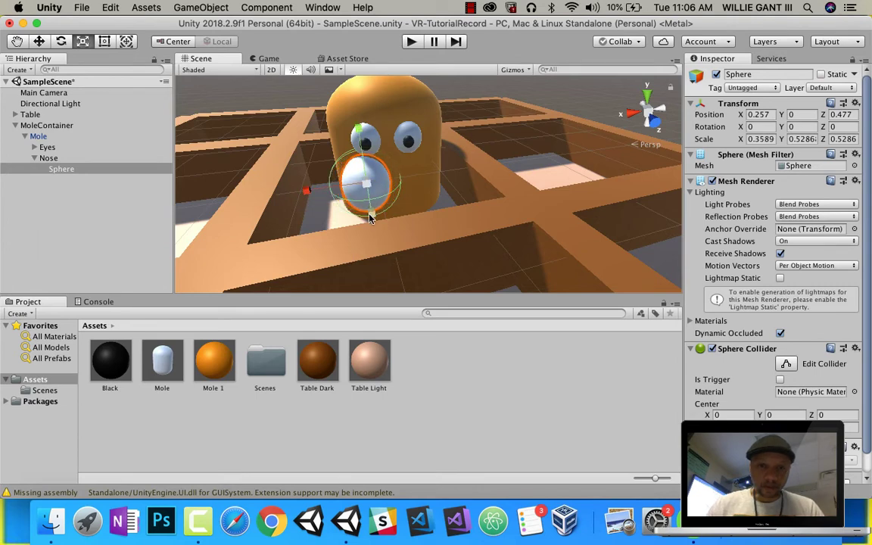
left_click_drag(370, 216, 370, 210)
scroll(381, 199, "down", 3)
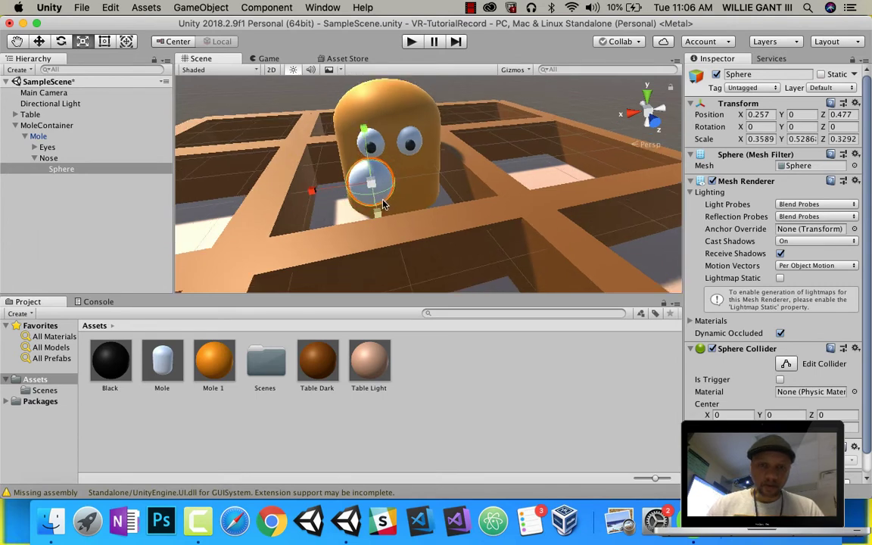
Stretch the nose sphere's depth to a Z scale of about 0.456.
scroll(380, 197, "up", 5)
left_click_drag(356, 213, 597, 175, "alt")
middle_click_drag(597, 175, 605, 167)
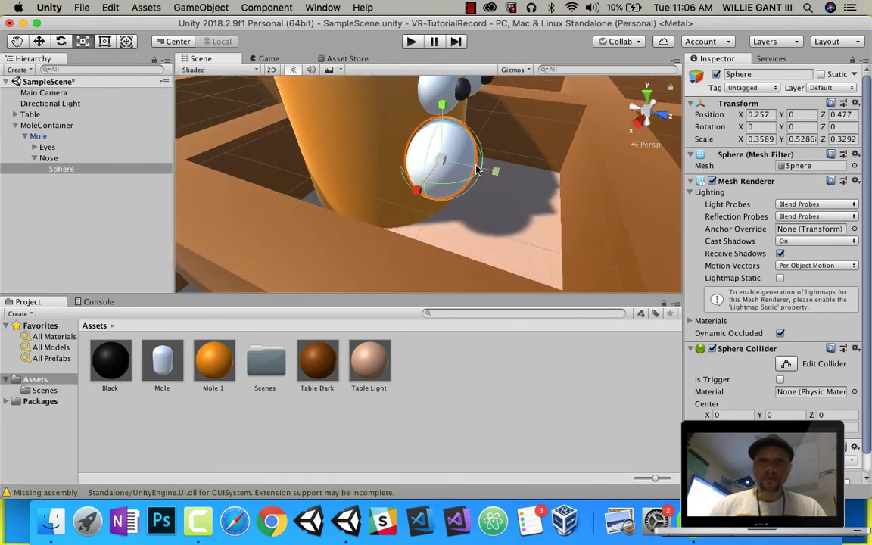
left_click_drag(496, 174, 517, 181)
Flatten the nose sphere vertically and shrink it uniformly to a scale of about 0.284 × 0.335 × 0.361.
middle_click_drag(478, 198, 474, 206)
left_click_drag(475, 206, 250, 178, "alt")
key("w")
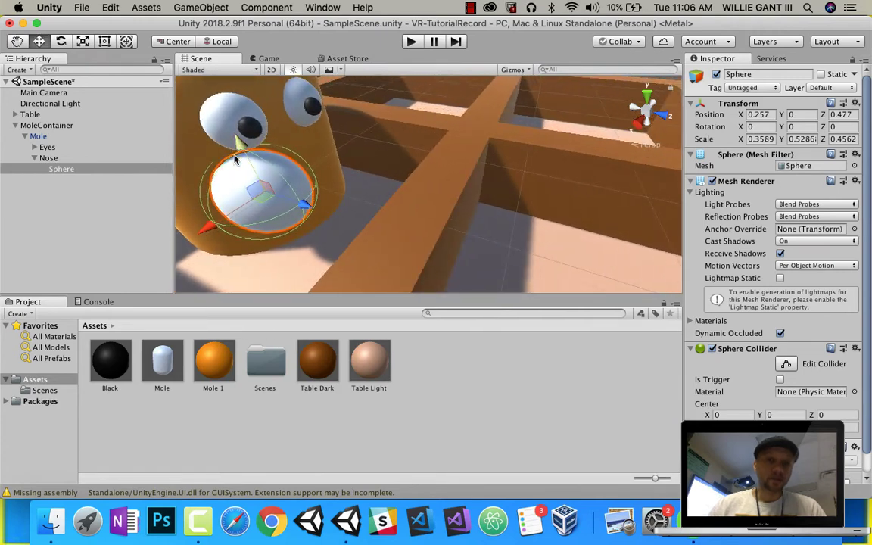
key("r")
left_click_drag(242, 149, 246, 153)
middle_click_drag(353, 178, 254, 178)
left_click_drag(297, 163, 167, 150, "alt")
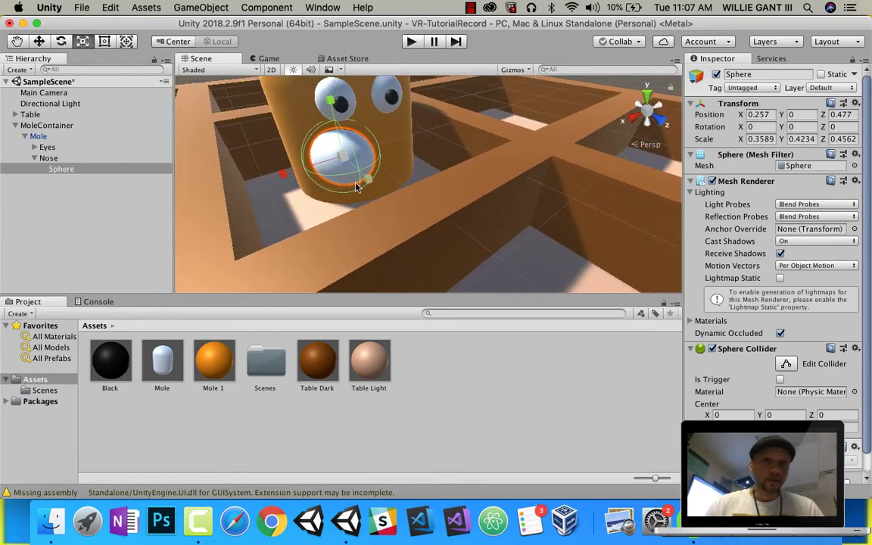
left_click_drag(342, 156, 338, 168)
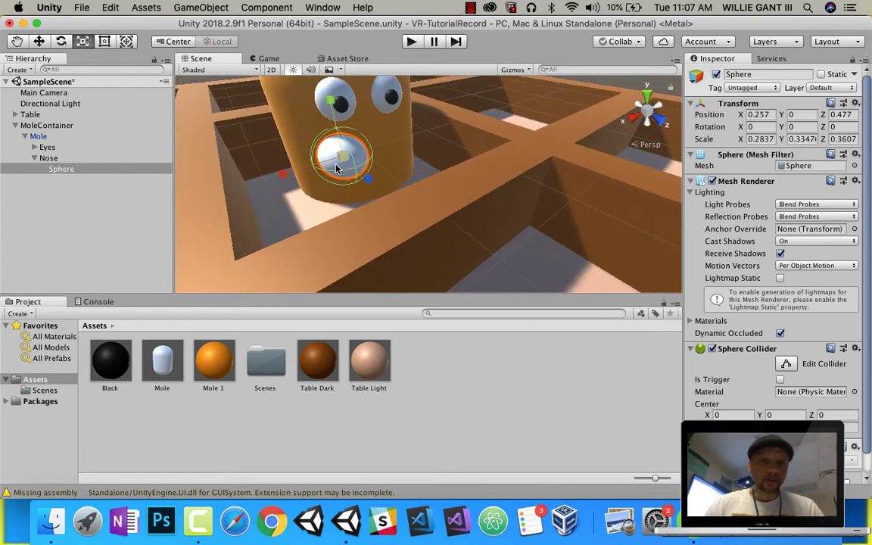
Reposition the nose sphere under the first eye at about X 0.202, Y 0.014.
left_click(41, 43)
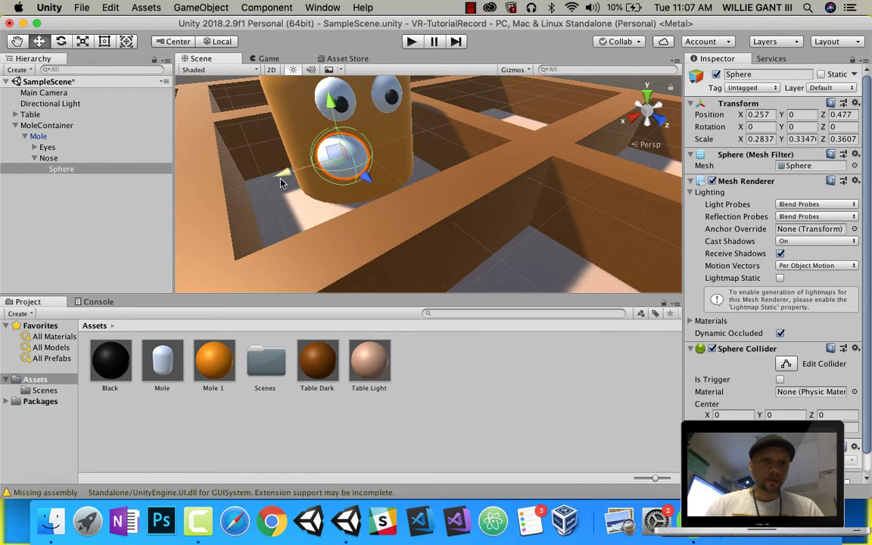
mouse_move(281, 183)
left_mouse_down()
mouse_move(299, 176)
mouse_move(289, 175)
left_mouse_up()
middle_click_drag(352, 128, 316, 129)
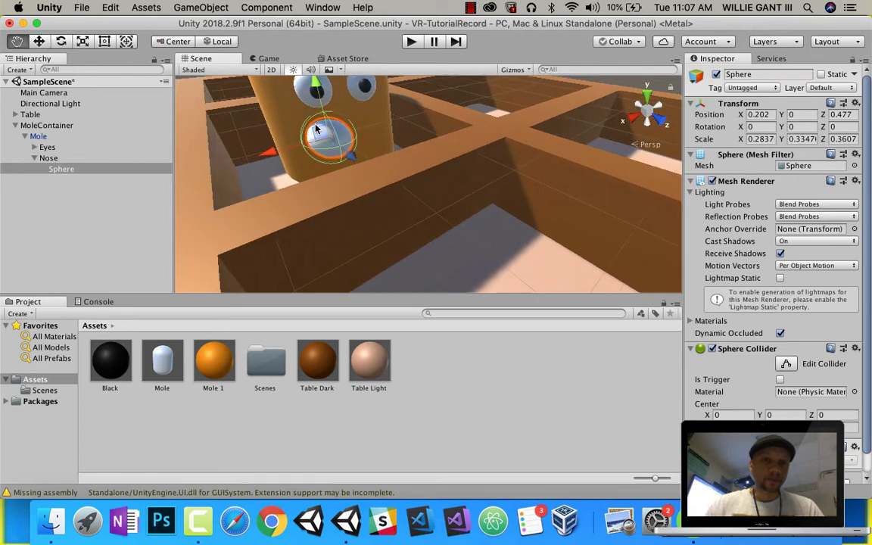
left_click_drag(436, 132, 460, 194, "alt")
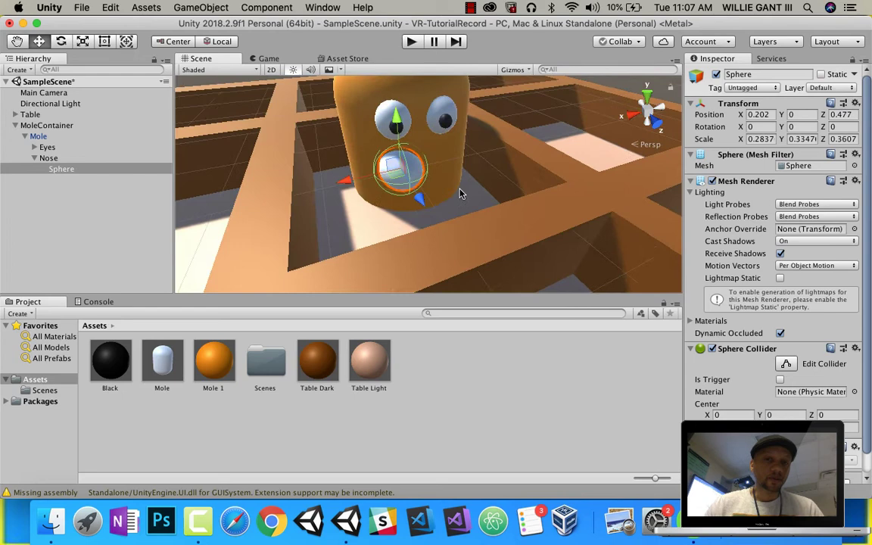
scroll(460, 193, "down", 3)
scroll(460, 191, "up", 10)
middle_click_drag(460, 160, 473, 259)
scroll(467, 233, "down", 2)
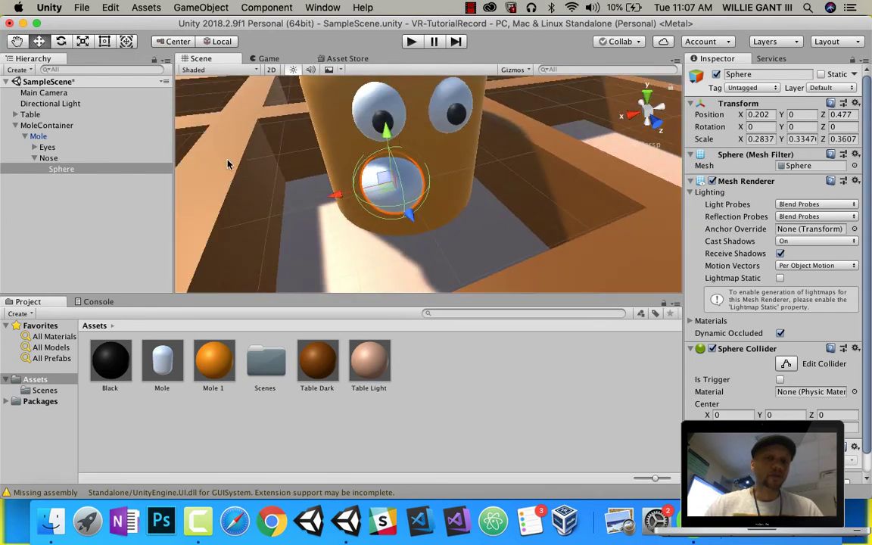
mouse_move(387, 130)
left_mouse_down()
mouse_move(388, 146)
mouse_move(391, 134)
left_mouse_up()
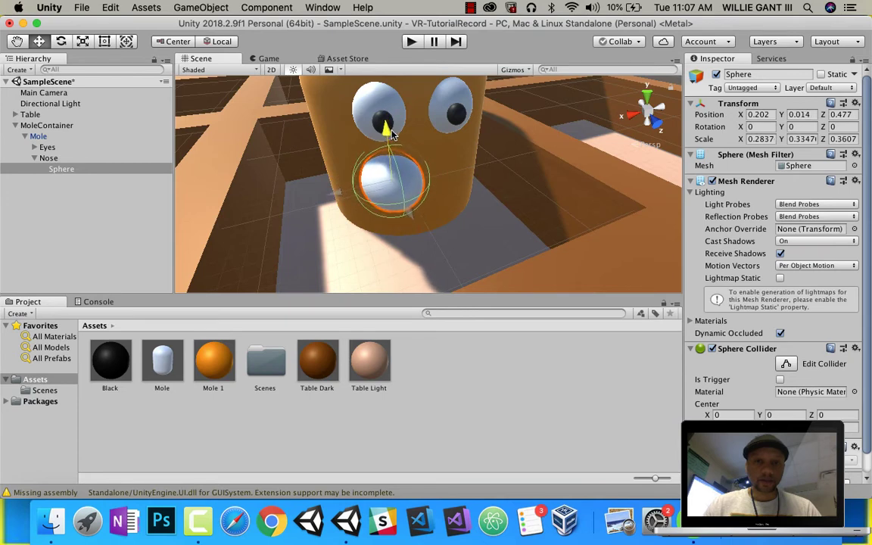
Duplicate the nose sphere and move the copy beside it to about X -0.022.
right_click(62, 171)
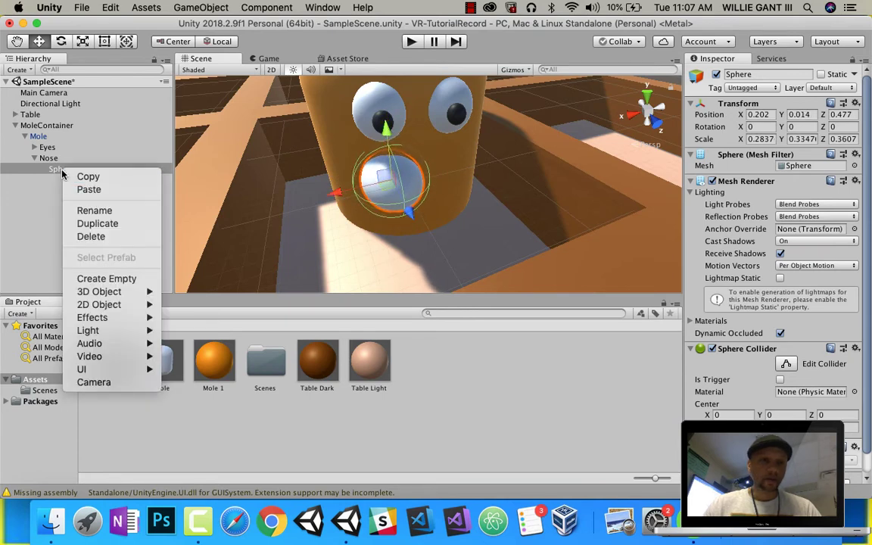
left_click(96, 224)
left_click_drag(323, 184, 376, 191)
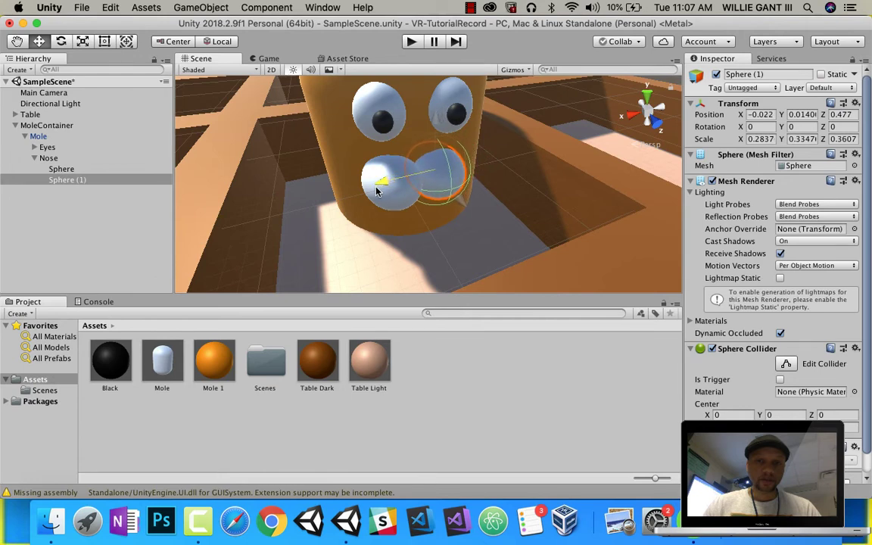
Duplicate the second nose sphere and place the copy above and between the two at about X 0.092, Y 0.11.
right_click(66, 185)
left_click(93, 235)
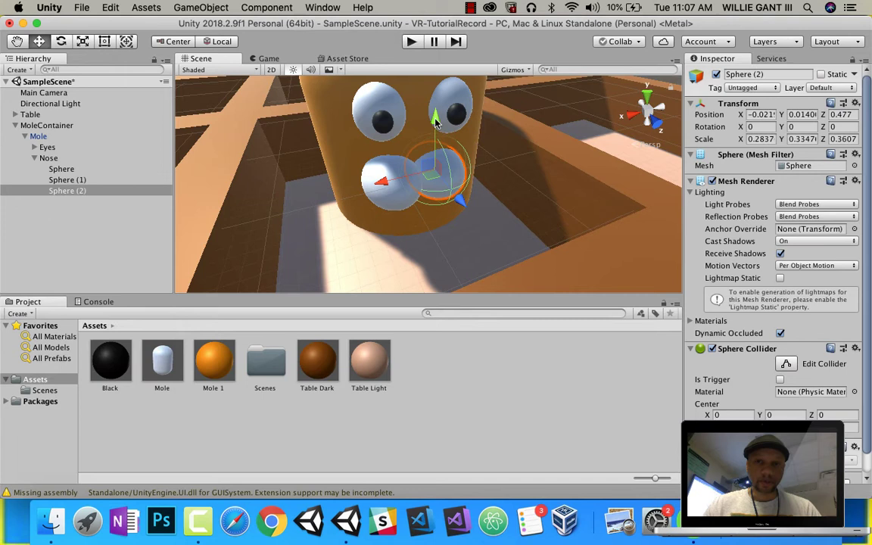
left_click_drag(435, 121, 435, 112)
left_click_drag(387, 169, 370, 172)
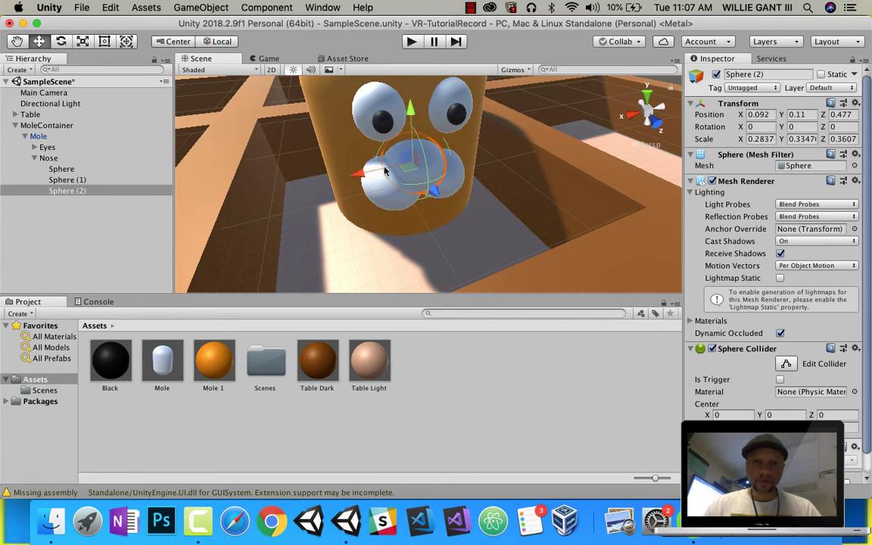
Shrink Sphere (2) uniformly to about 0.229 × 0.270 × 0.291 and apply the Black material to it.
left_click(82, 40)
left_click_drag(414, 173, 443, 186)
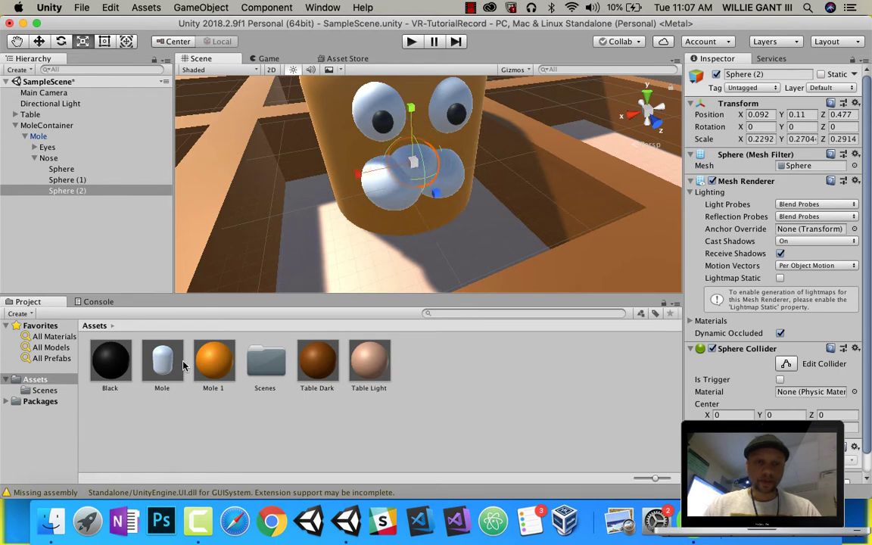
left_click_drag(125, 371, 416, 166)
scroll(454, 180, "down", 5)
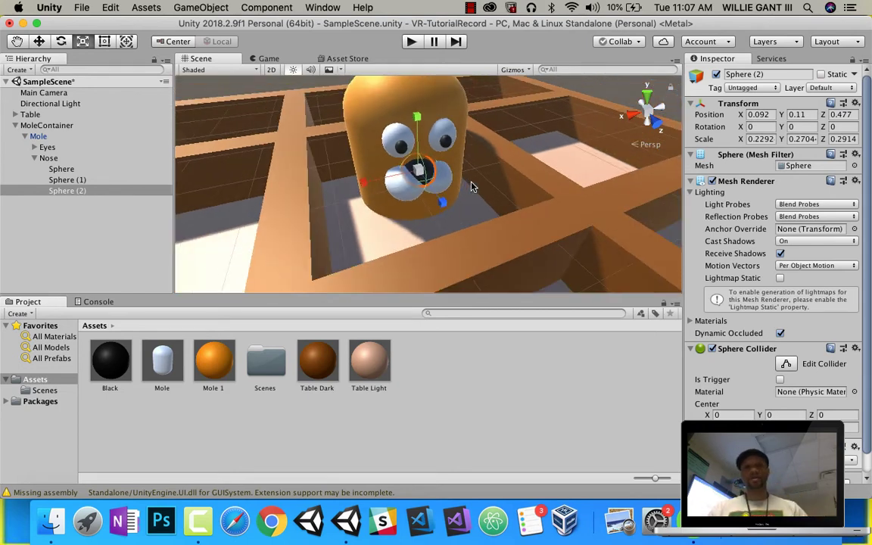
scroll(470, 186, "up", 5)
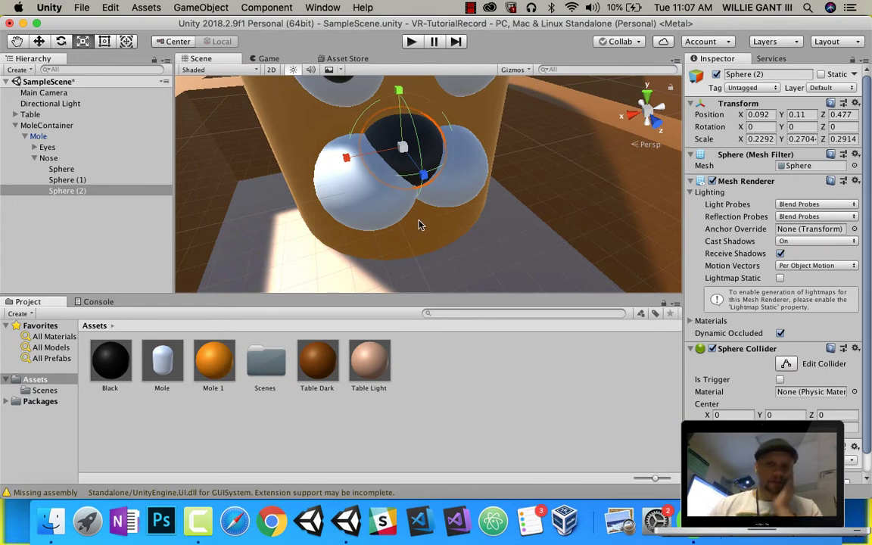
Create an empty object named Tongue and make it a direct child of Mole.
left_click(35, 158)
right_click(38, 139)
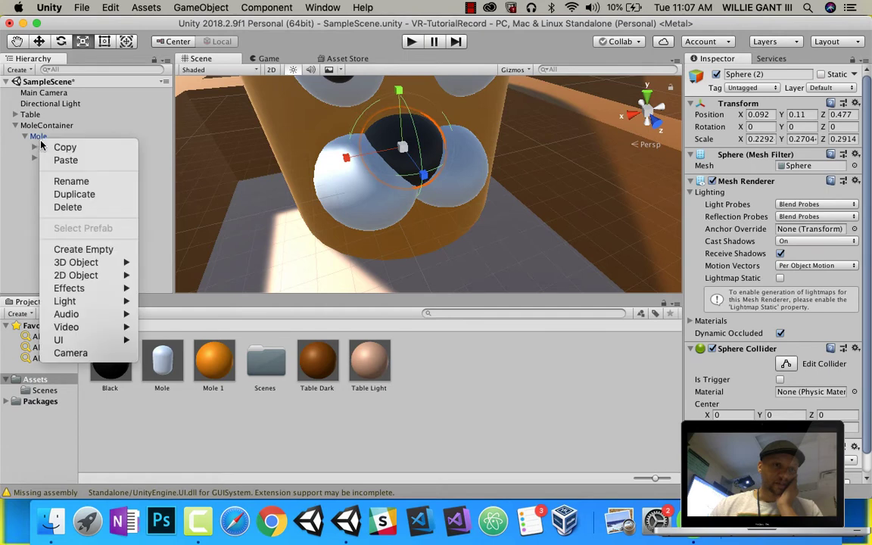
left_click(84, 249)
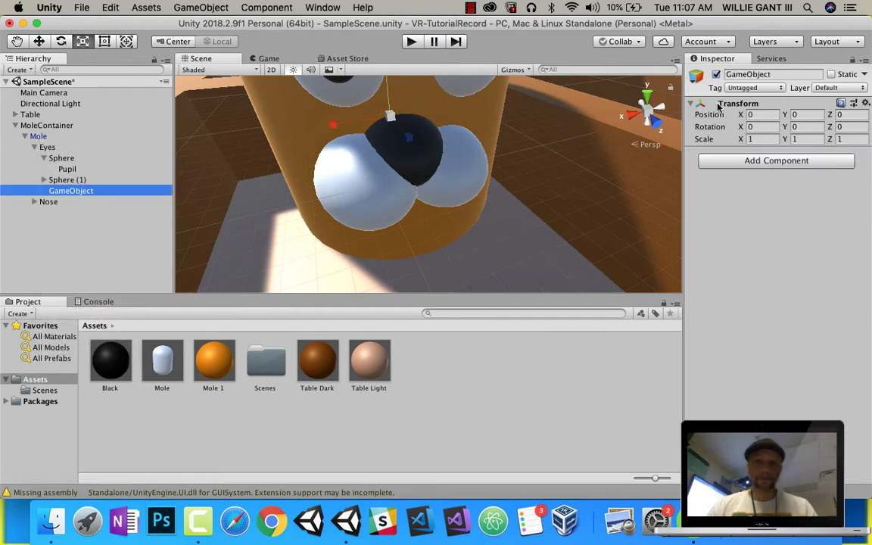
left_click(774, 74)
type("Tongue")
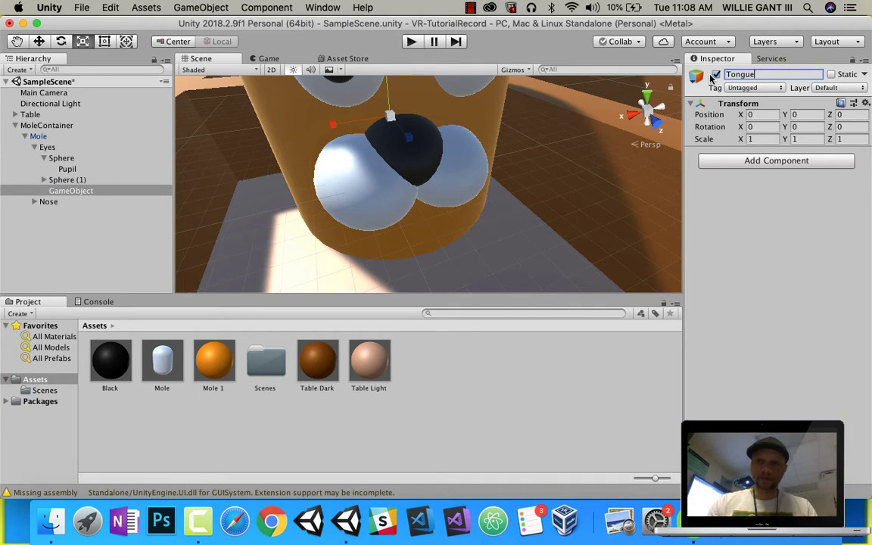
key("Return")
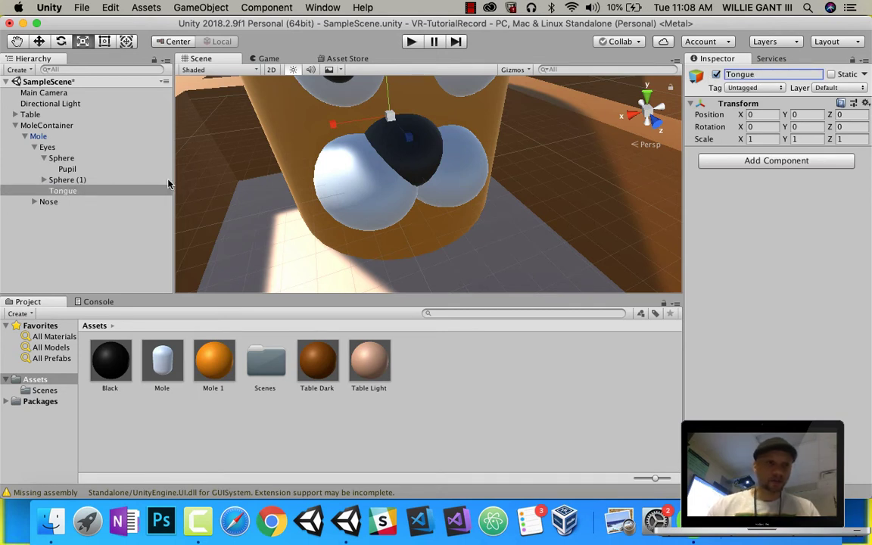
left_click_drag(72, 192, 35, 137)
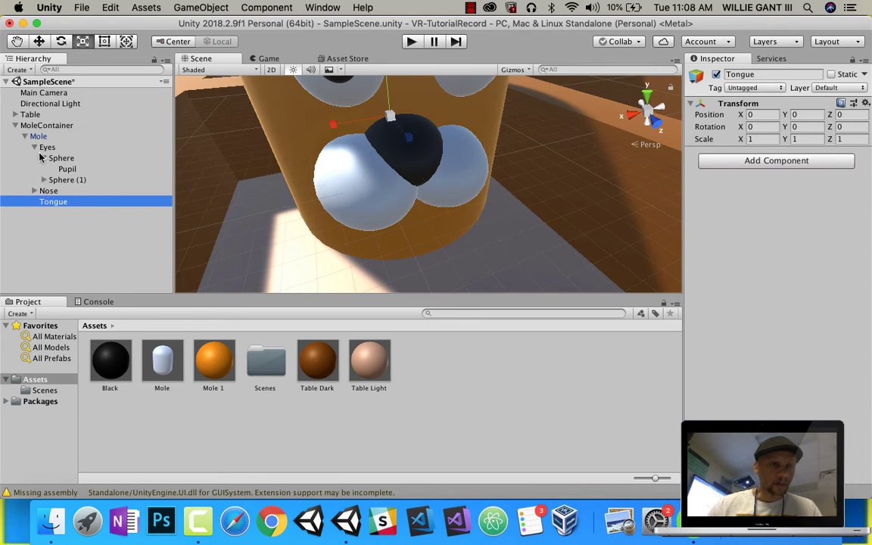
left_click(34, 147)
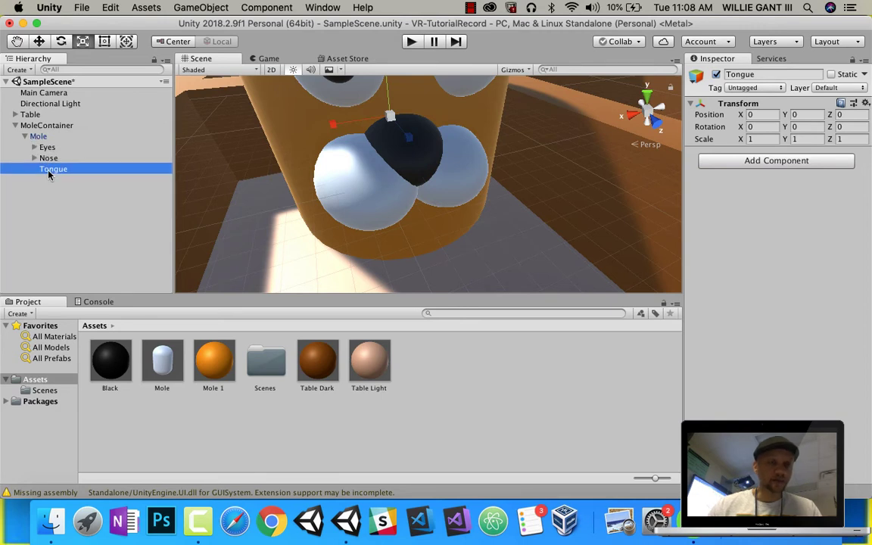
Add a capsule as a child of the Tongue object.
right_click(53, 170)
mouse_move(92, 293)
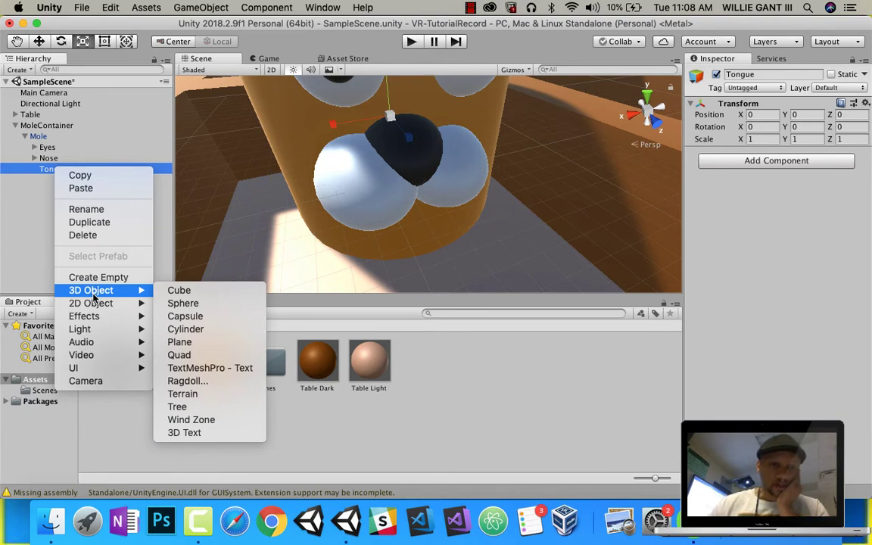
left_click(186, 317)
key("f")
scroll(414, 177, "down", 5)
scroll(413, 177, "down", 2)
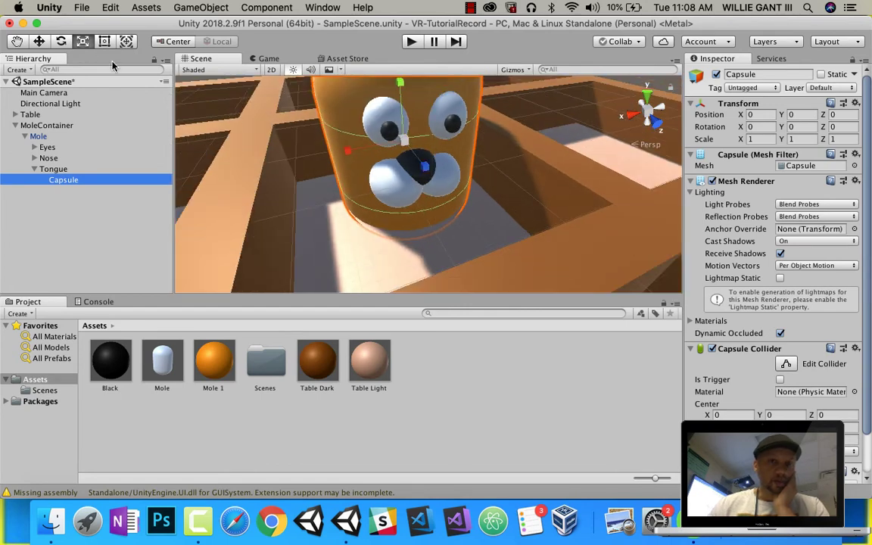
Bring the tongue capsule forward to about Z 0.358 and tilt it about 81.7° around its X axis.
key("w")
left_click_drag(423, 165, 437, 191)
left_click(84, 41)
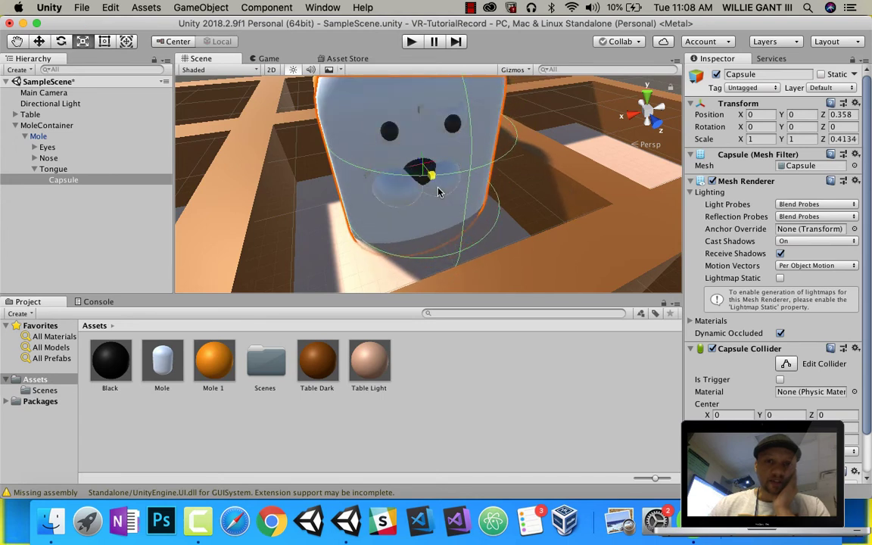
left_click(61, 42)
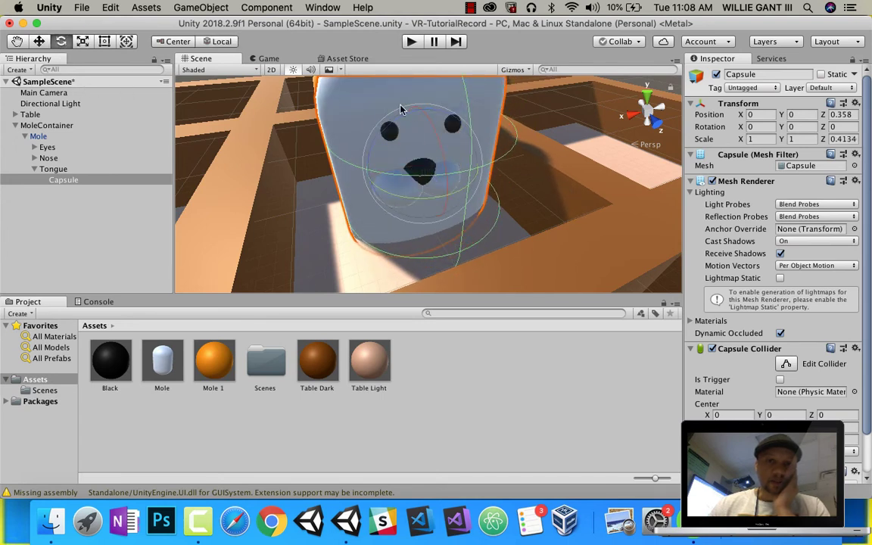
left_click_drag(433, 129, 462, 239)
Shrink the tongue capsule to a scale of about 0.301 × 0.416 × 0.197.
left_click(83, 42)
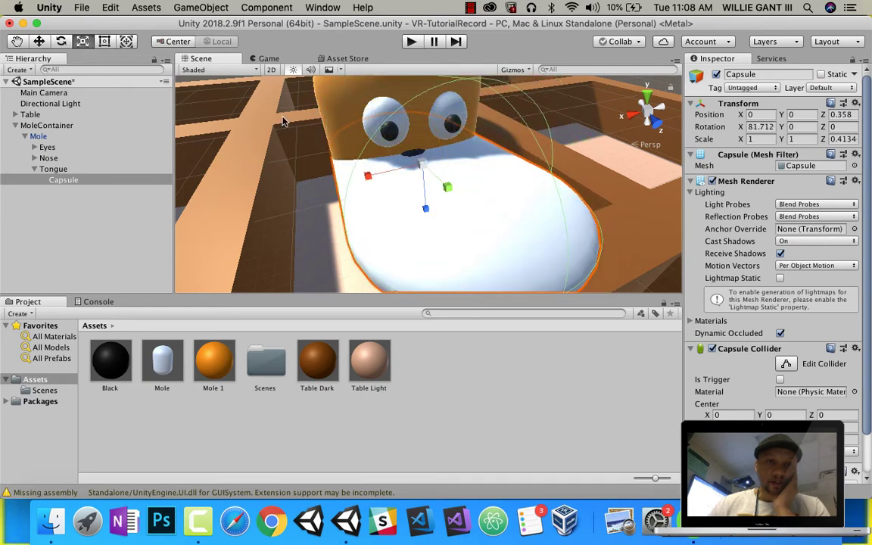
left_click_drag(380, 178, 455, 188)
left_click_drag(380, 178, 435, 184)
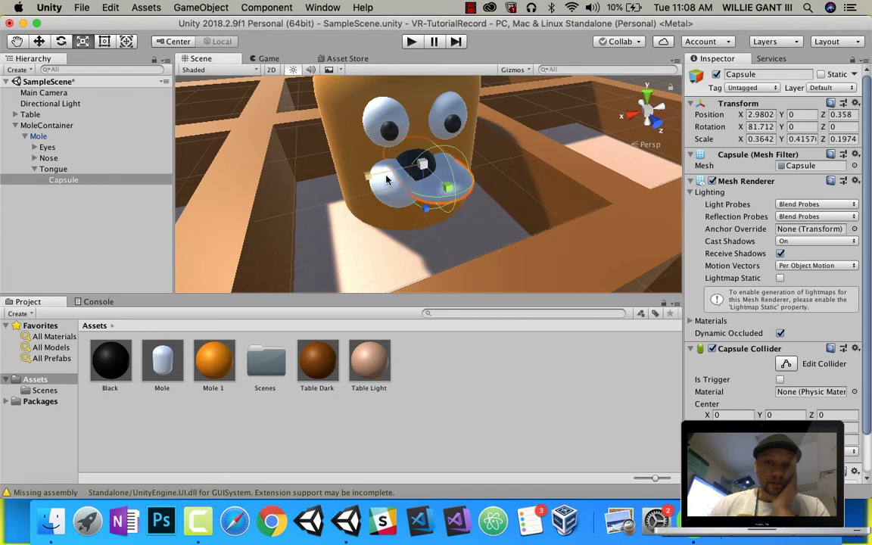
left_click_drag(381, 179, 515, 178)
Move the tongue capsule beneath the nose spheres to about X 0.082, Y -0.183, Z 0.378.
left_click(39, 42)
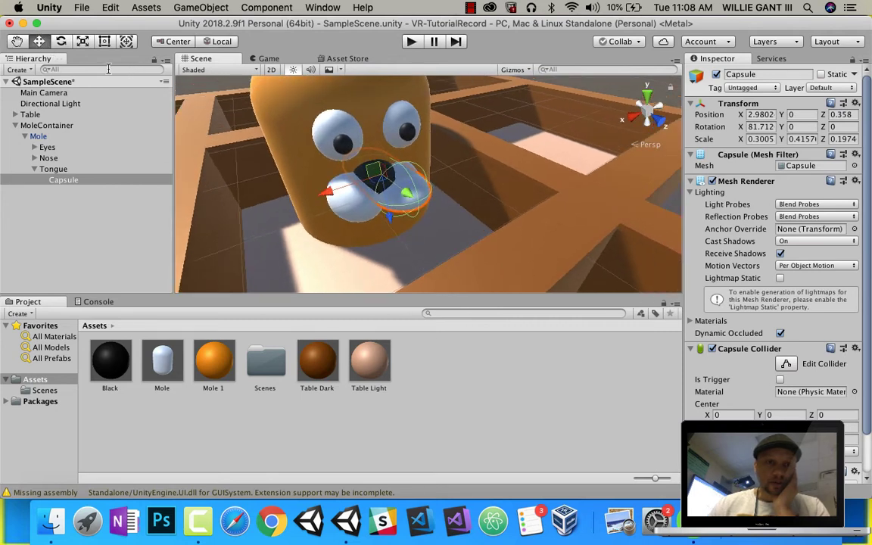
mouse_move(336, 190)
left_mouse_down()
mouse_move(311, 197)
mouse_move(322, 196)
left_mouse_up()
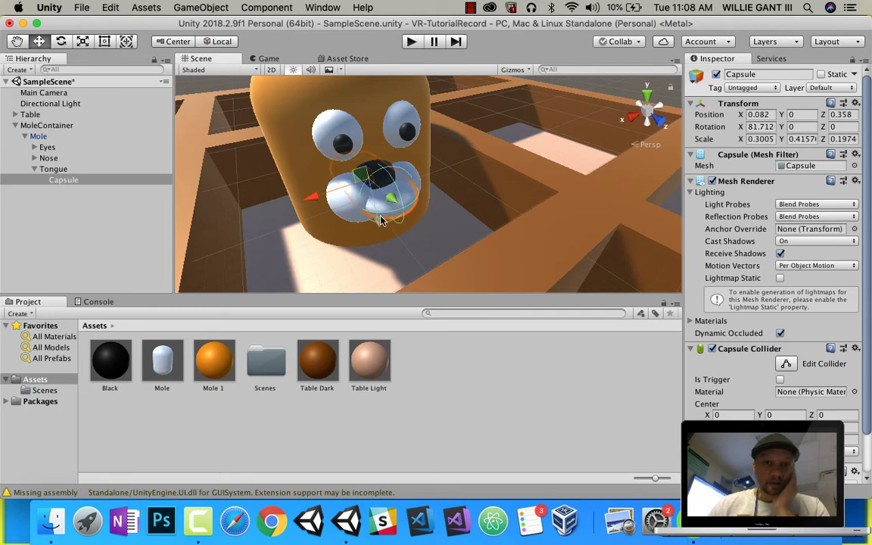
left_click_drag(381, 220, 381, 240)
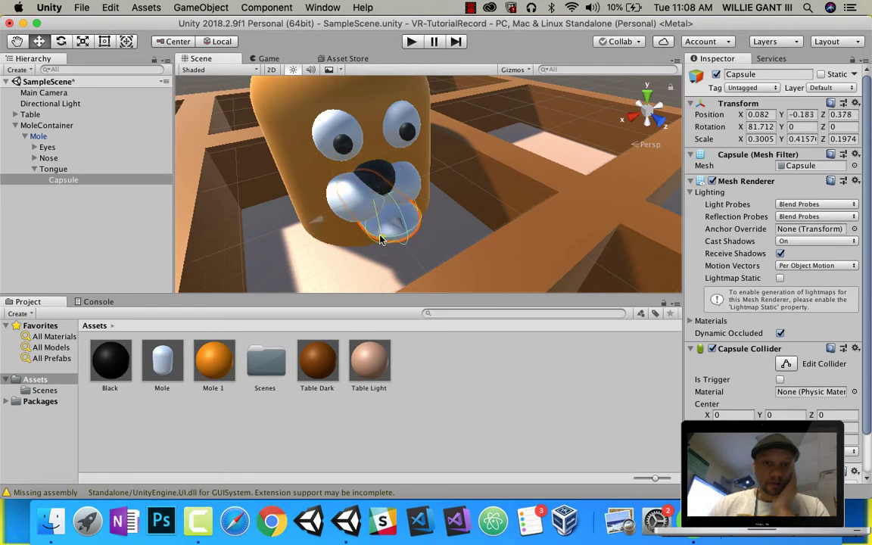
Narrow the tongue capsule to an X scale of about 0.221 and flatten its Z scale to about 0.142.
scroll(351, 208, "down", 4)
scroll(350, 209, "up", 6)
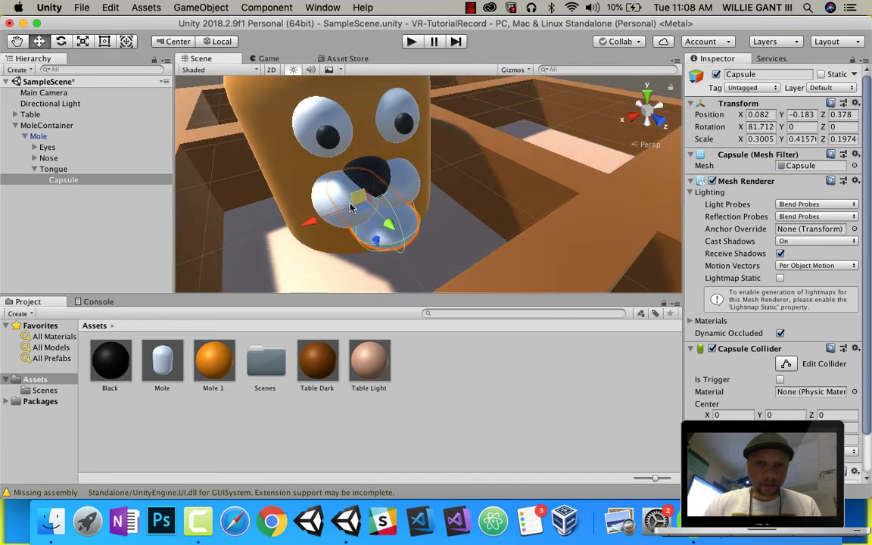
scroll(350, 208, "up", 5)
scroll(351, 208, "down", 3)
left_click_drag(378, 214, 332, 189, "alt")
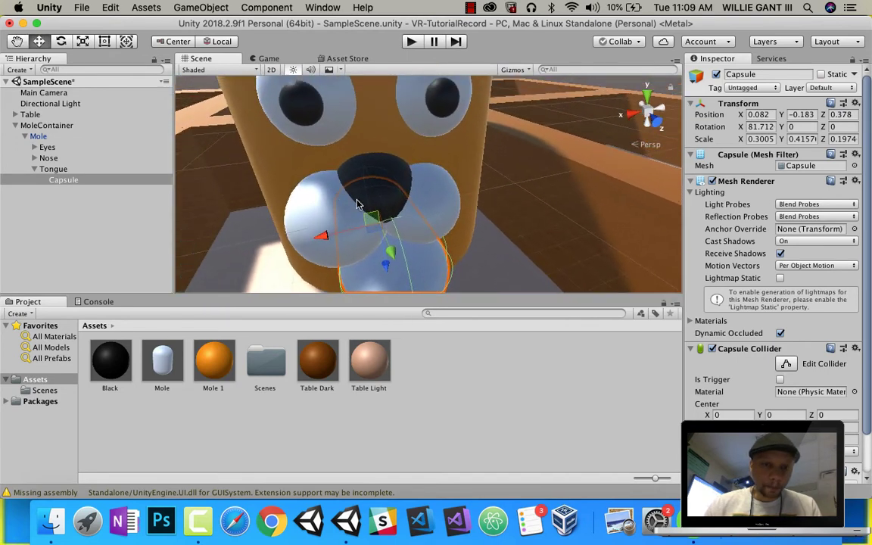
scroll(359, 205, "up", 2)
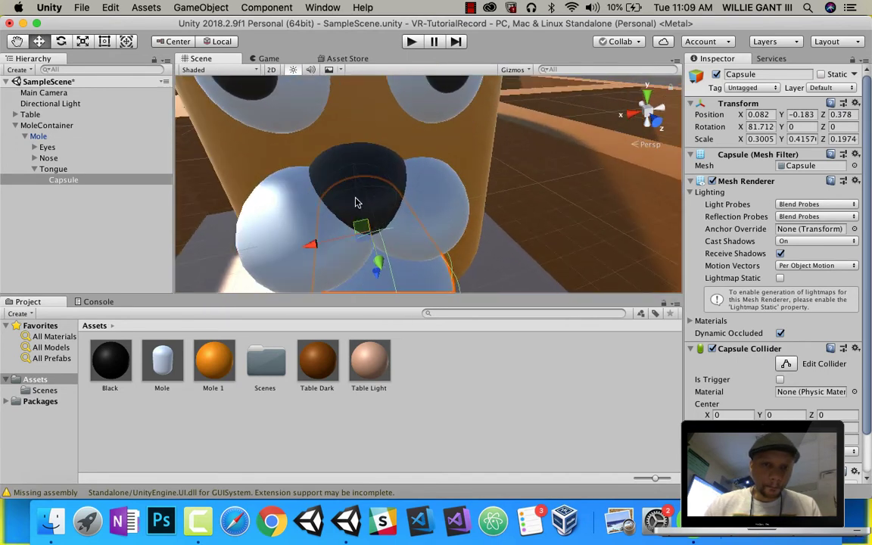
scroll(357, 202, "down", 5)
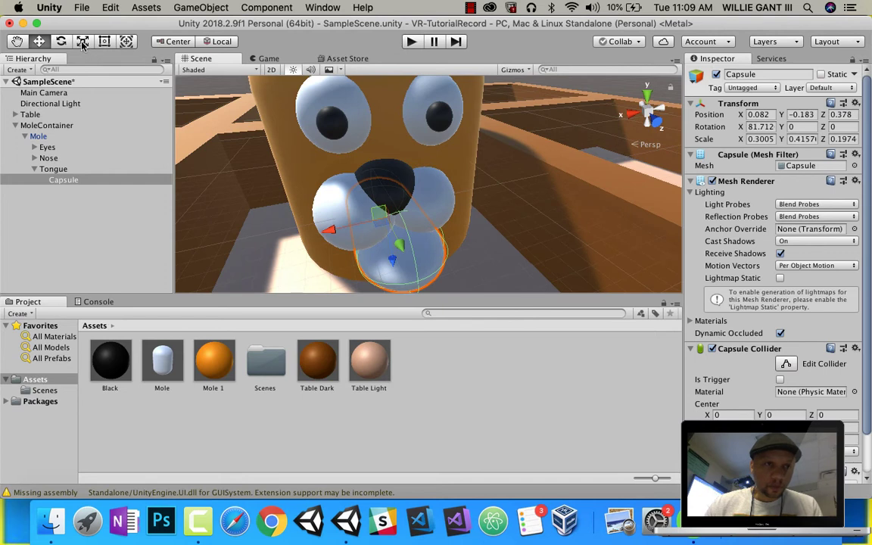
left_click(83, 41)
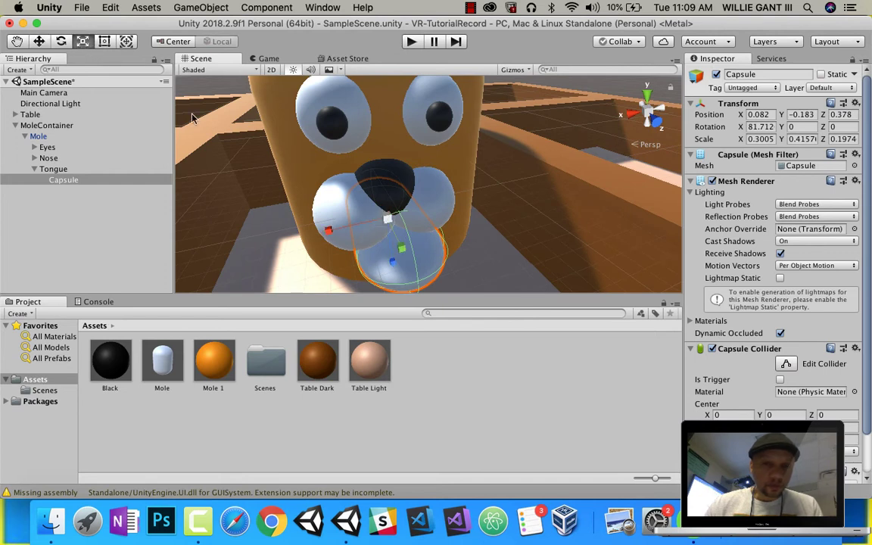
left_click_drag(331, 229, 344, 229)
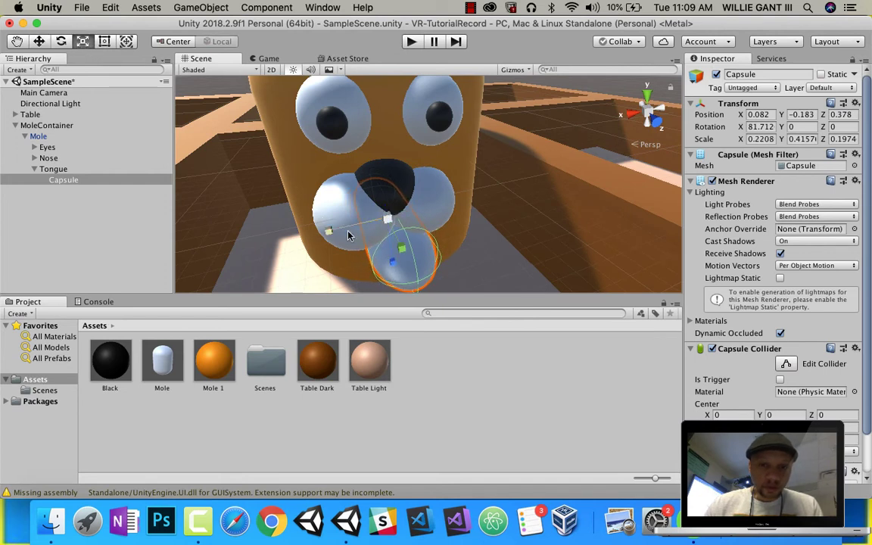
left_click_drag(393, 263, 392, 255)
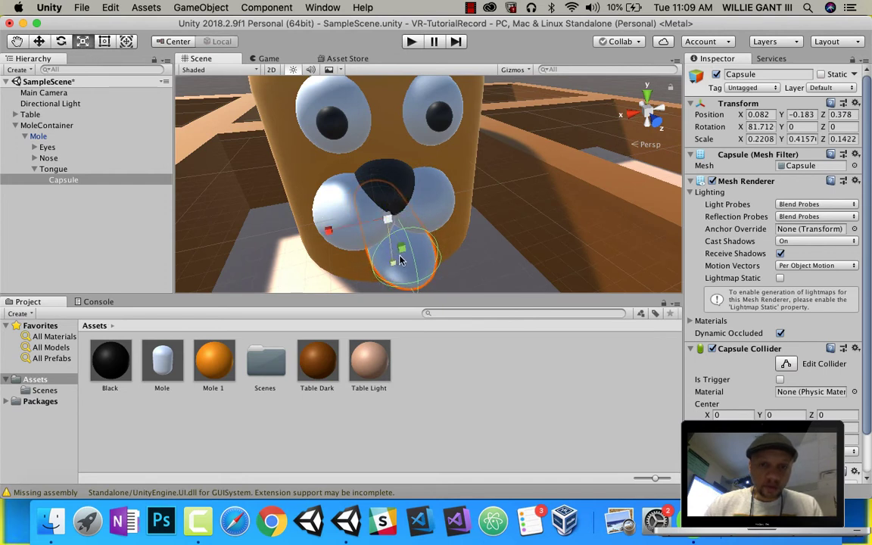
Create a new material named Red in the Assets folder.
right_click(450, 390)
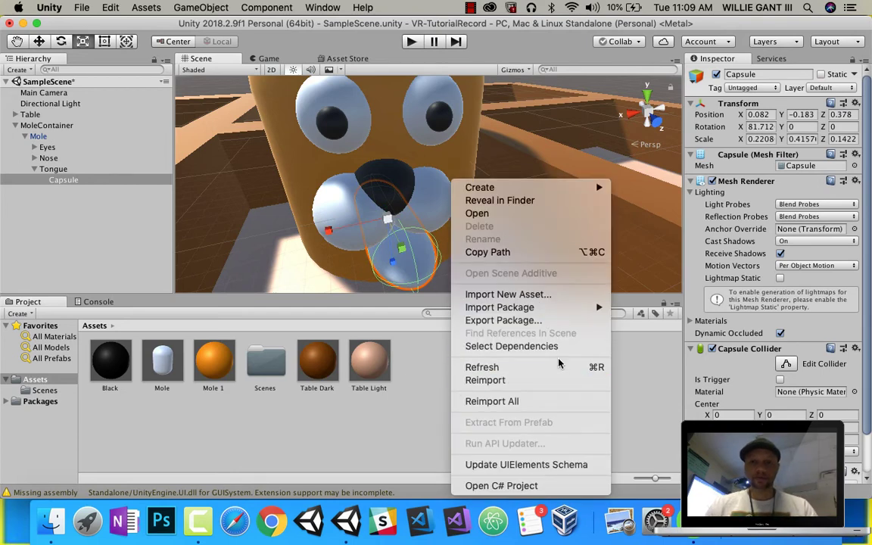
left_click(426, 401)
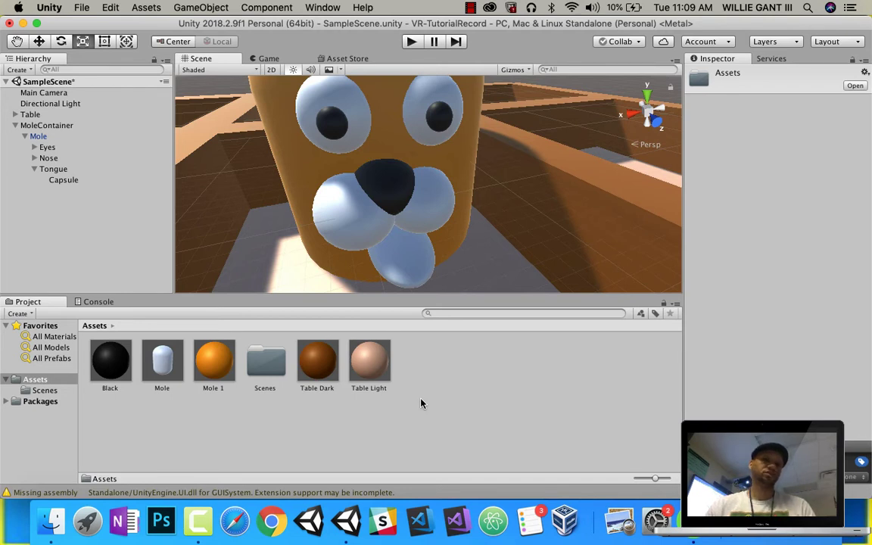
right_click(436, 375)
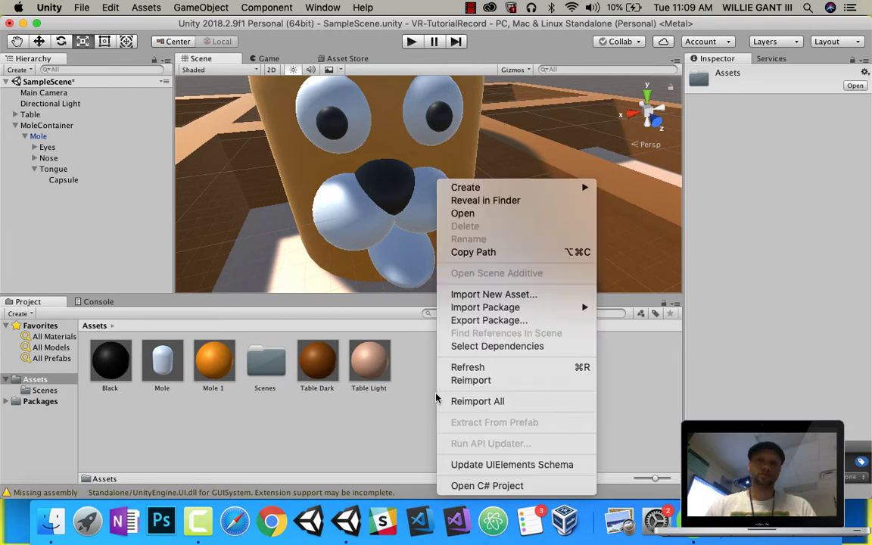
mouse_move(482, 195)
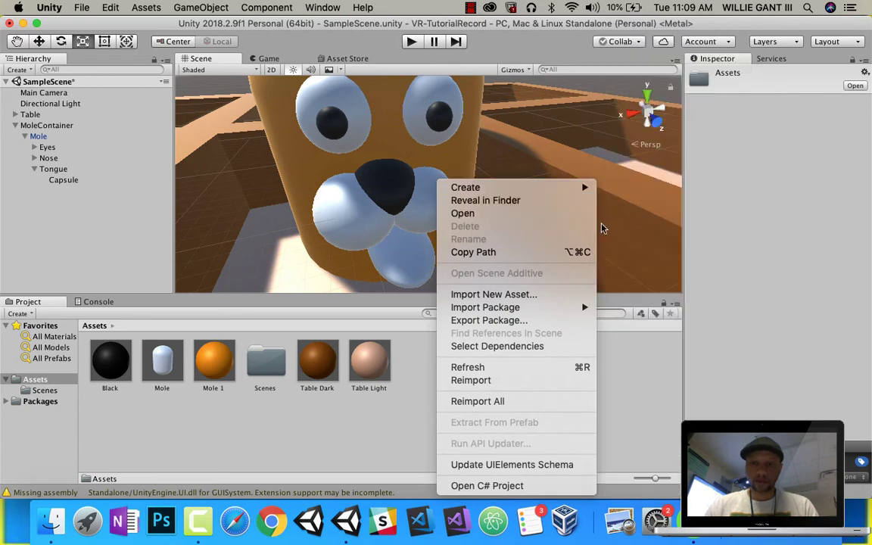
left_click(628, 196)
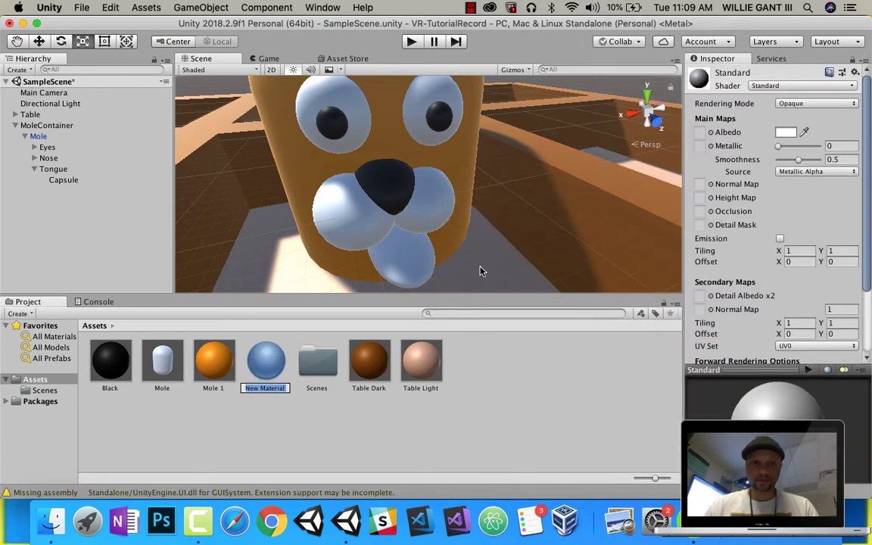
type("Rd")
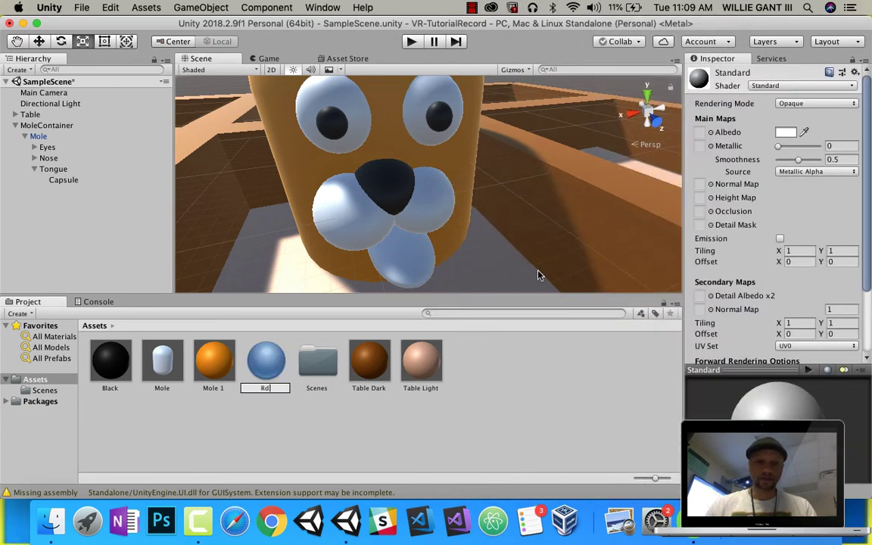
key("Return")
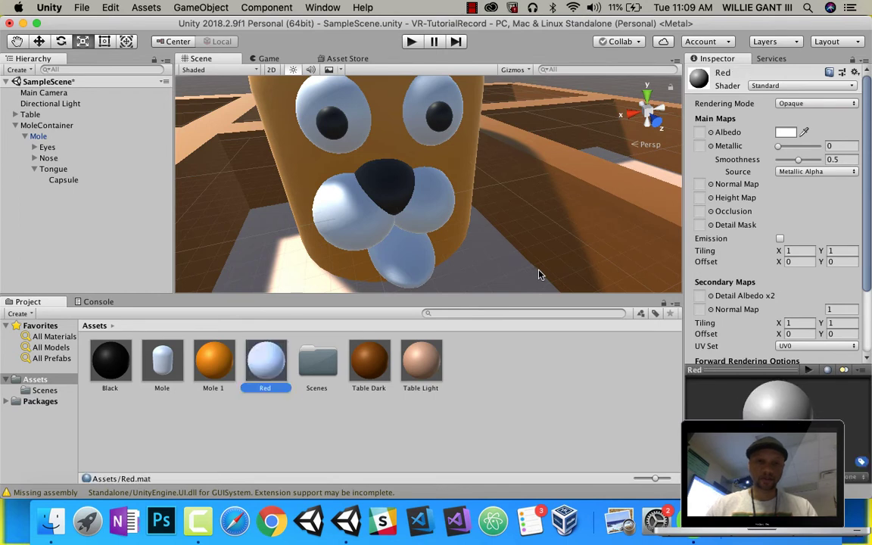
Set the Red material's albedo color to pure red, FF0000.
left_click(778, 135)
left_click_drag(96, 111, 143, 81)
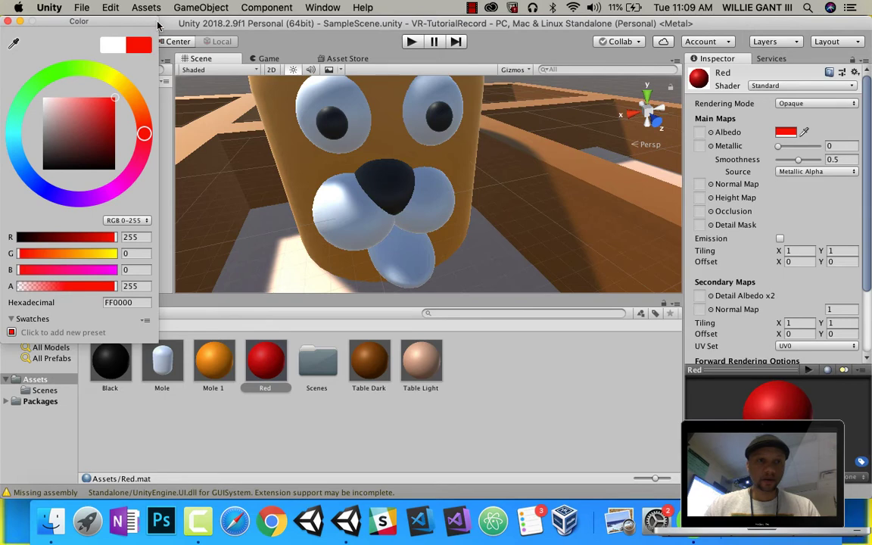
left_click(7, 21)
Apply the Red material to the tongue capsule and check it from the side.
left_click_drag(265, 362, 393, 278)
middle_click_drag(337, 211, 742, 119)
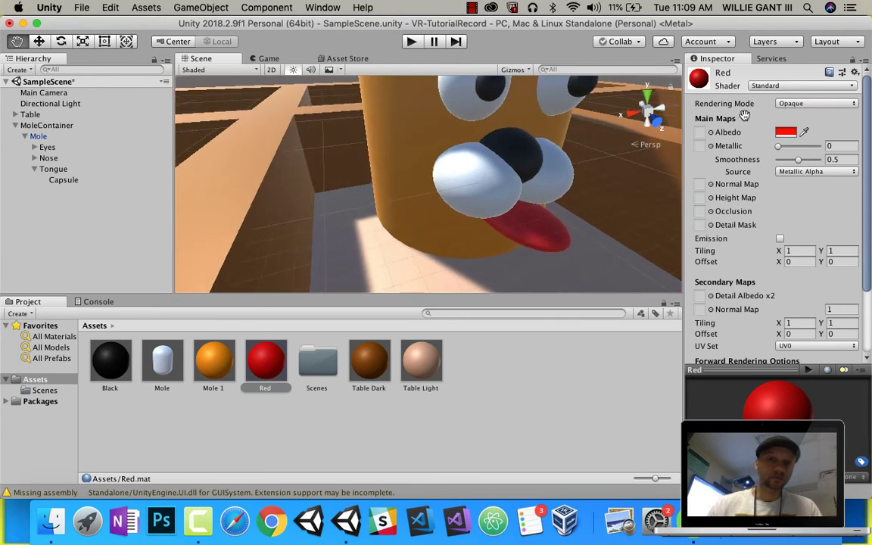
scroll(570, 189, "up", 5)
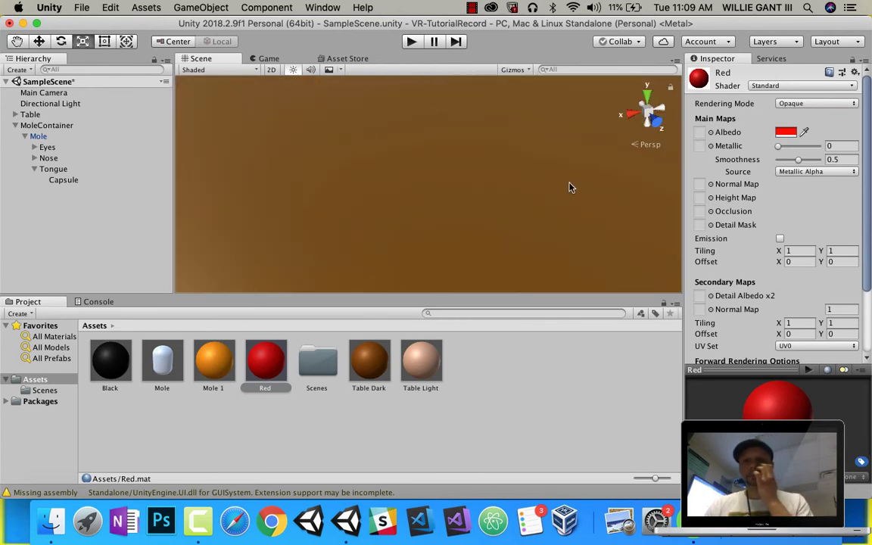
scroll(570, 188, "down", 5)
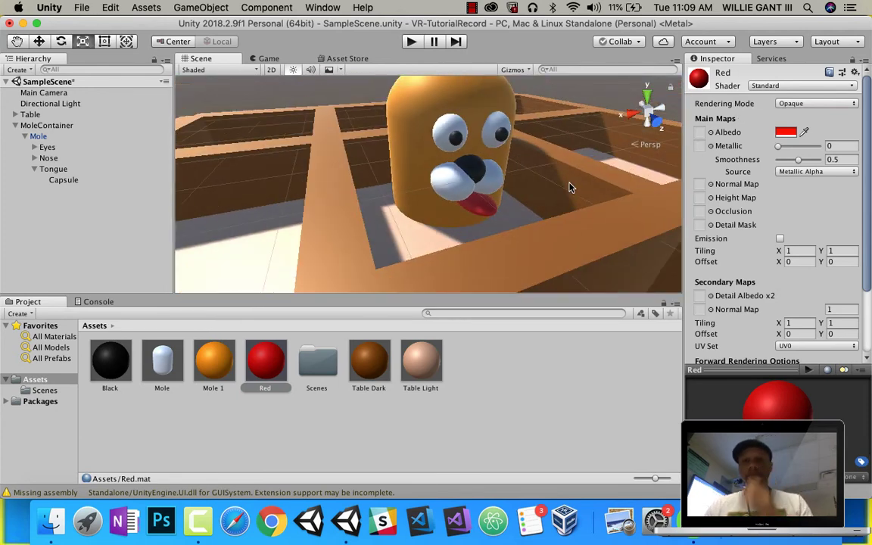
Collapse the Mole object's children in the hierarchy and examine the whole mole on the table.
left_click(45, 125)
left_click(38, 136)
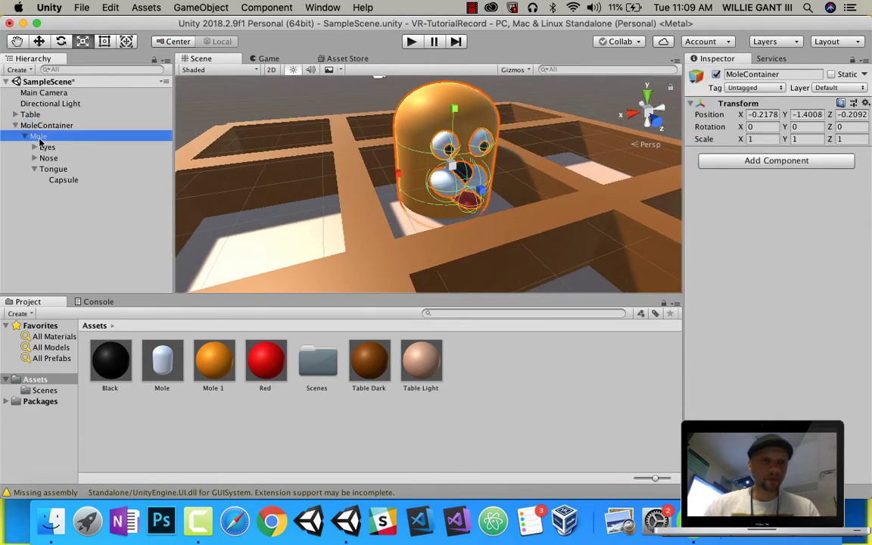
left_click(25, 136)
scroll(287, 189, "down", 3)
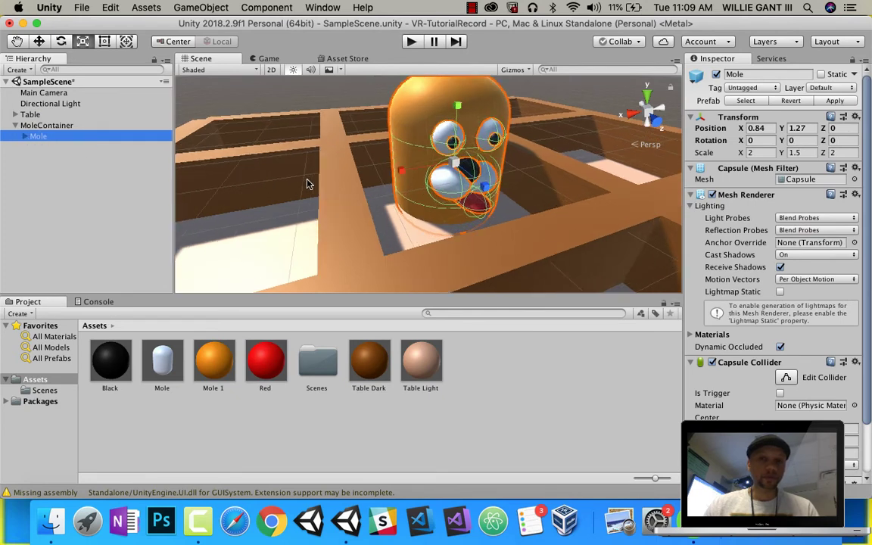
left_click(46, 41)
scroll(270, 156, "down", 4)
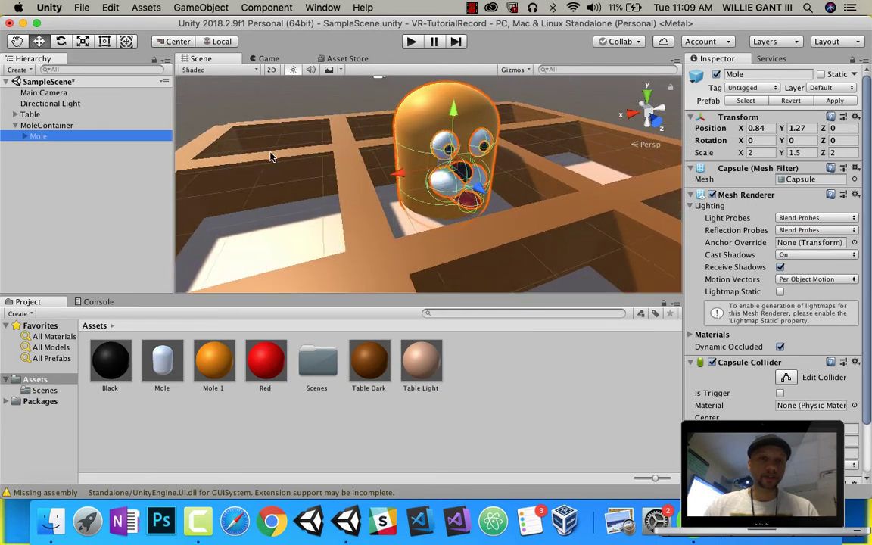
left_click(530, 380)
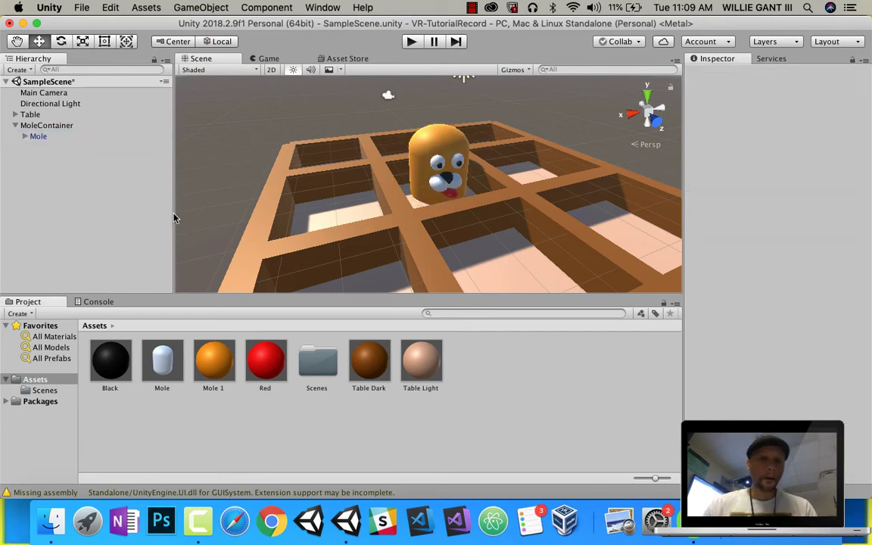
Change the Mole 1 material's albedo color to pink, FF08BA.
left_click(214, 363)
left_click(787, 134)
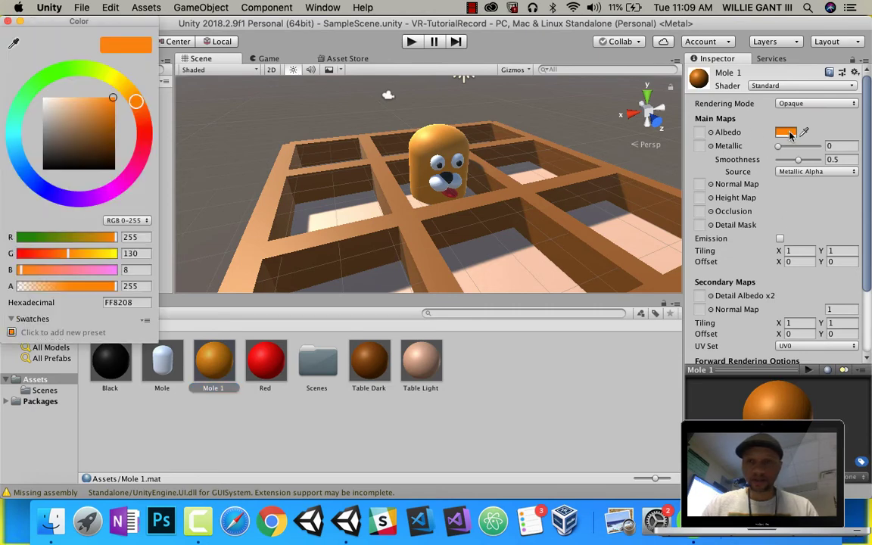
left_click_drag(132, 155, 127, 179)
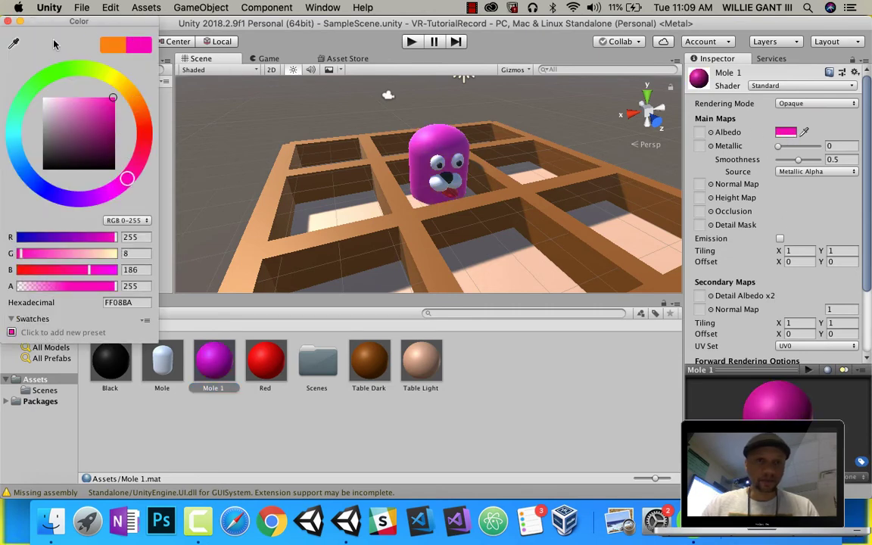
left_click(9, 21)
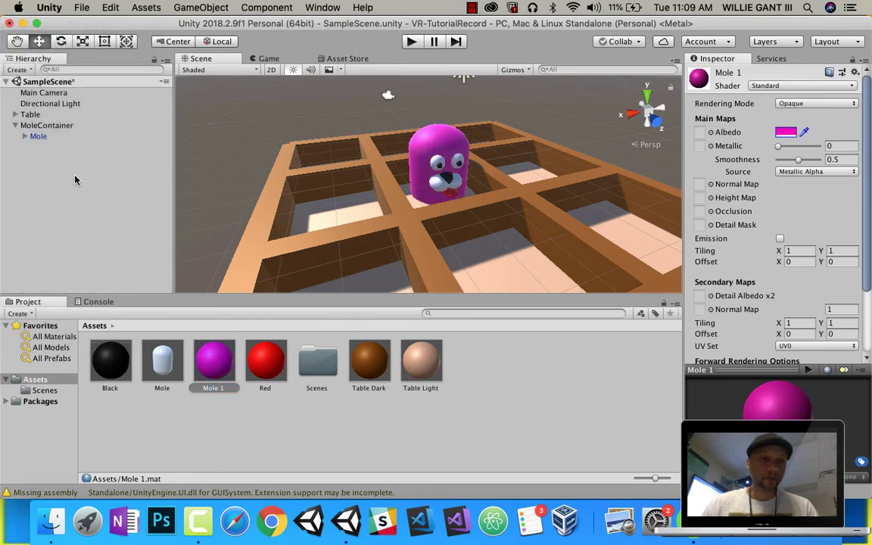
Duplicate Mole inside MoleContainer and move the copy into the neighbouring table hole at about X 4.18.
right_click(43, 143)
left_click(91, 171)
left_click_drag(407, 183, 310, 196)
Duplicate Mole (1) and move the copy into the empty hole at the other end of the row, at about X -3.11.
right_click(56, 150)
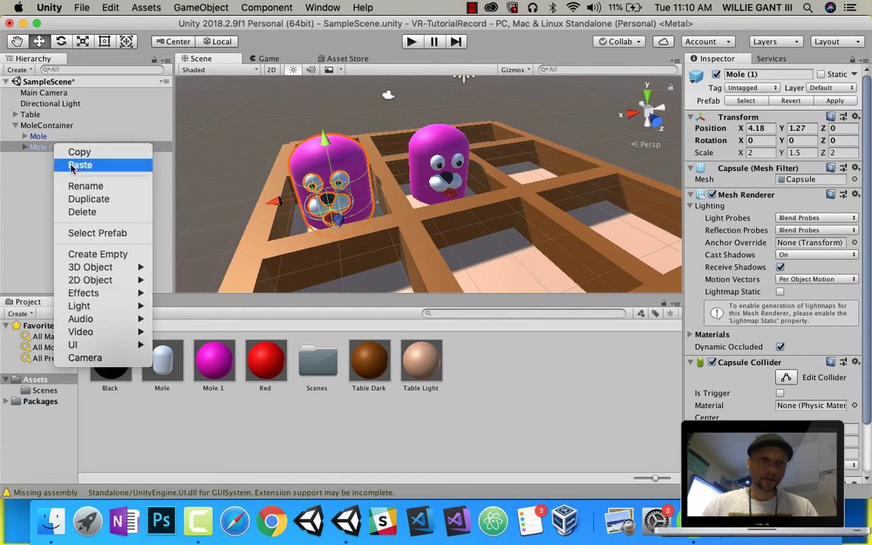
left_click(89, 198)
left_click_drag(288, 198, 500, 167)
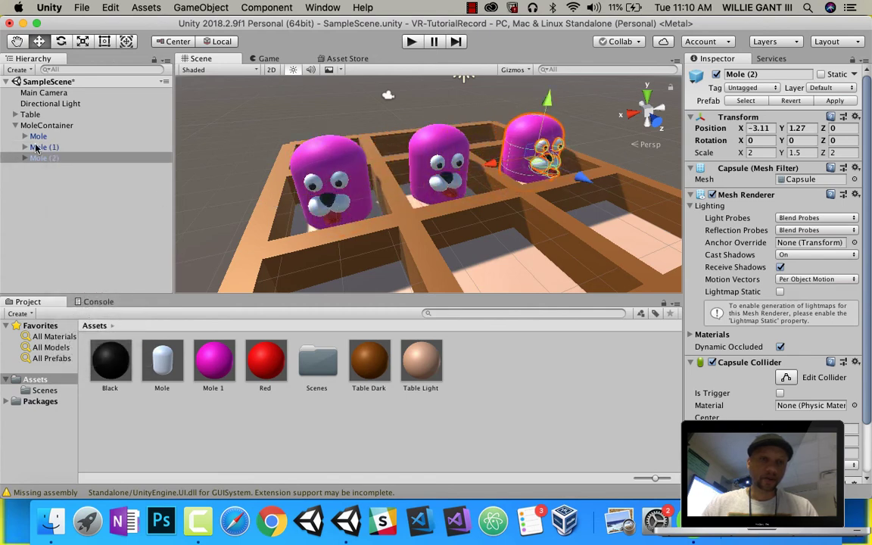
Duplicate all three moles of the row together and move the copies into the front row of holes at about Z 4.29.
left_click(36, 137, "shift")
right_click(35, 137)
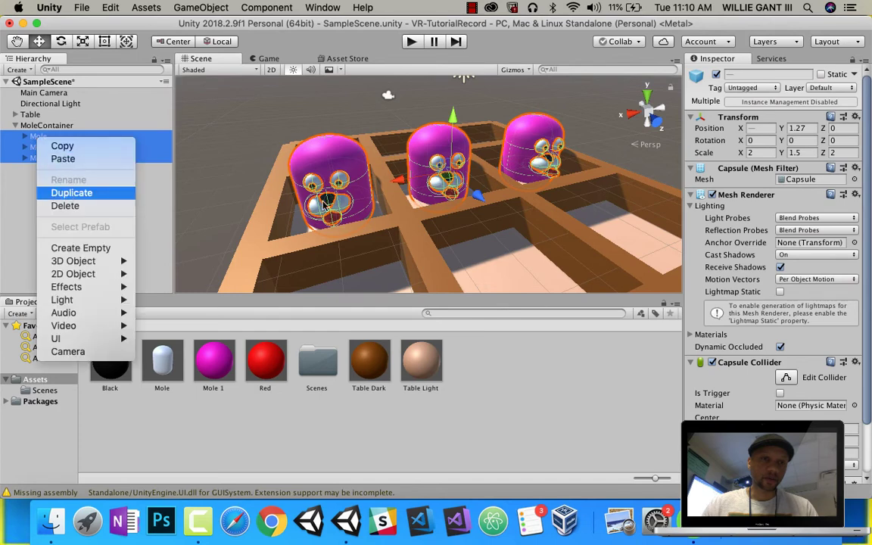
left_click(71, 192)
left_click_drag(477, 195, 517, 251)
Duplicate the three front moles, move the copies into the back row of holes at about Z -3.52, and clear the selection.
right_click(61, 177)
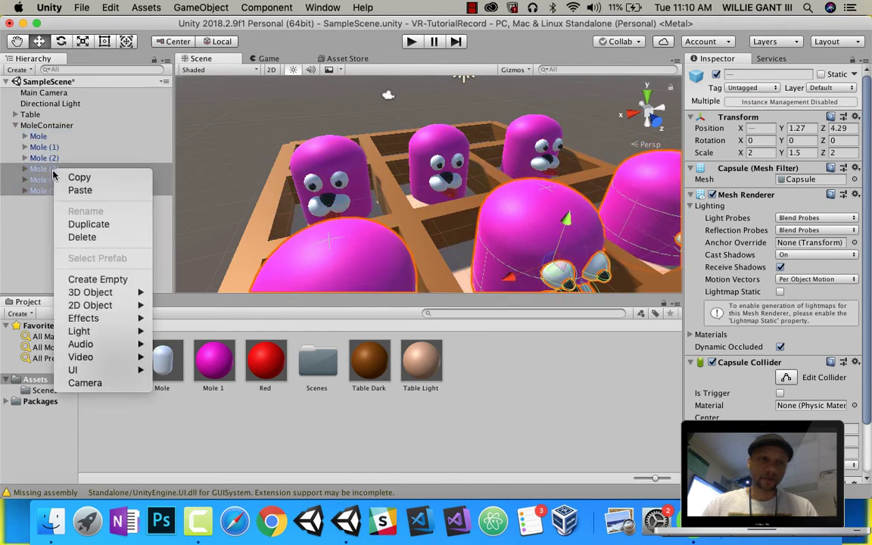
left_click(79, 224)
scroll(557, 231, "down", 3)
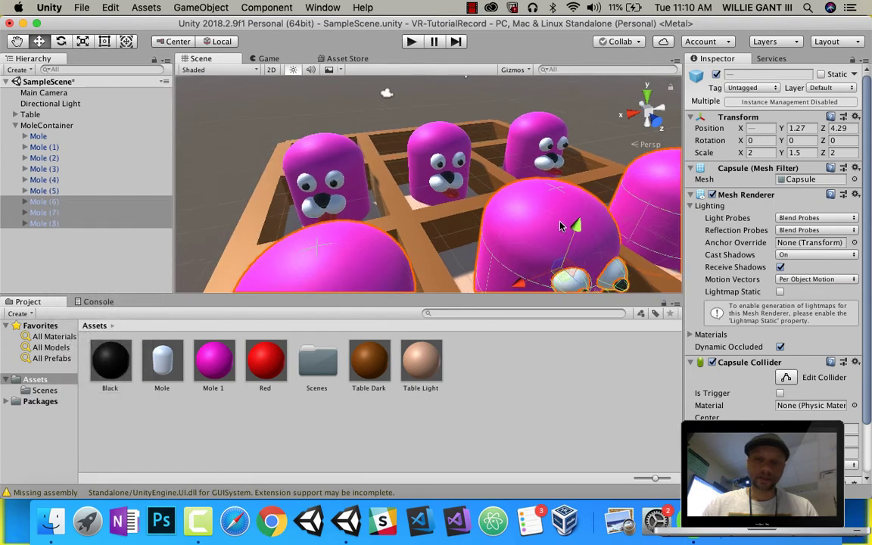
left_click_drag(572, 288, 556, 229)
middle_click_drag(556, 228, 643, 230)
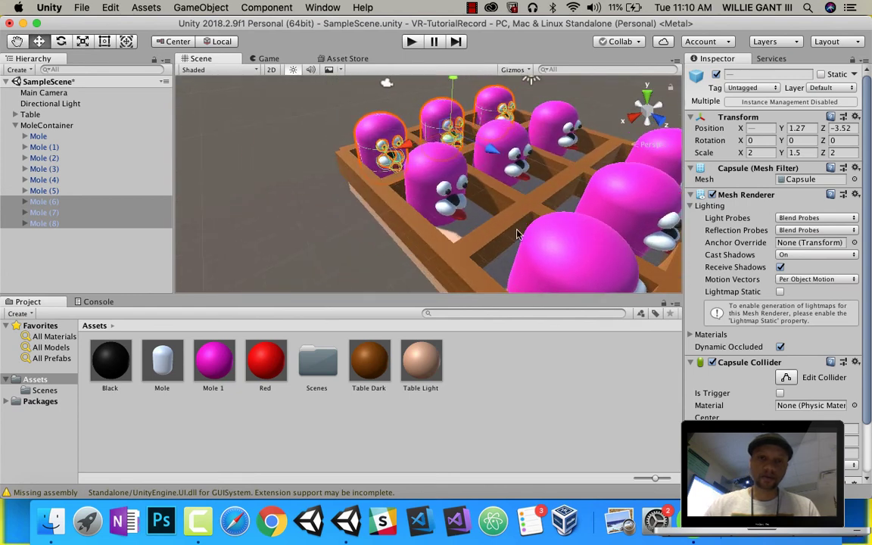
left_click(106, 262)
left_click_drag(423, 197, 319, 187, "alt")
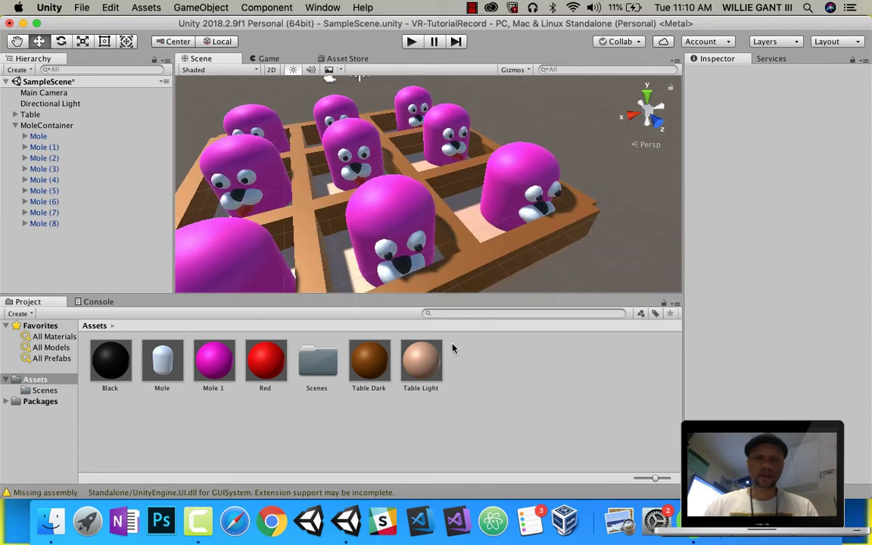
Create a new material in the Assets folder and name it Mole 2.
right_click(488, 367)
mouse_move(497, 187)
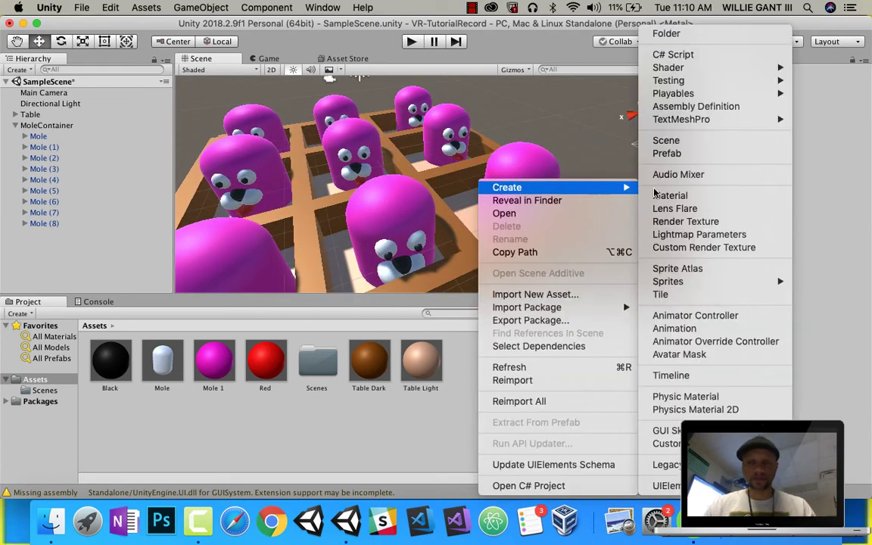
left_click(694, 200)
type("Mole")
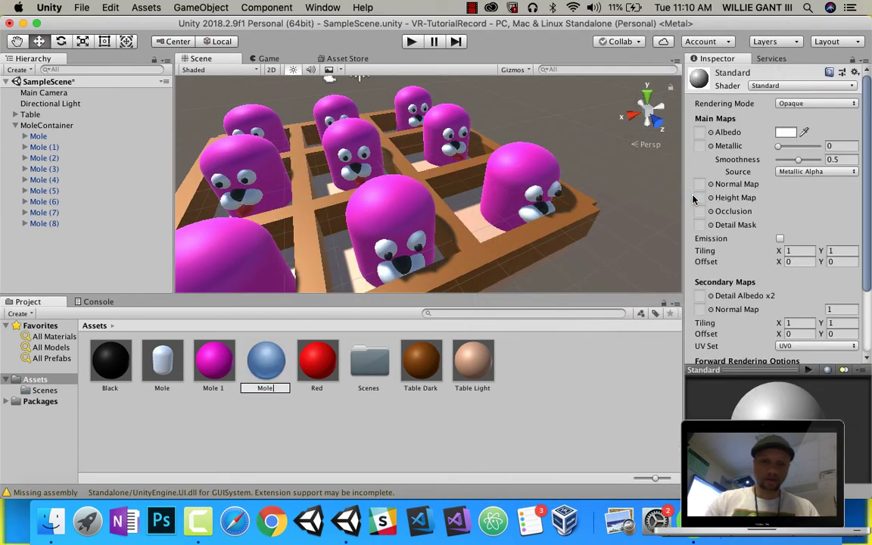
type(" 2")
key("Return")
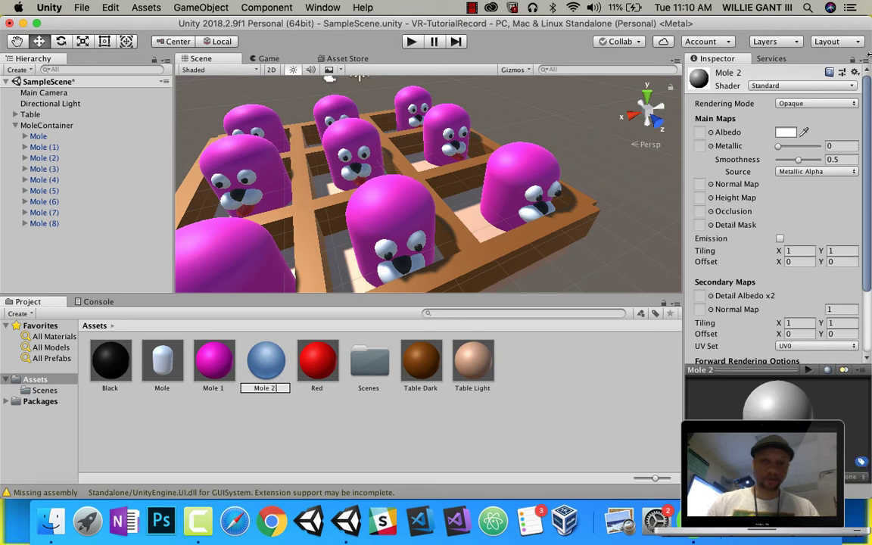
Set the Mole 2 material's albedo color to bright green, 77FF00.
left_click(785, 133)
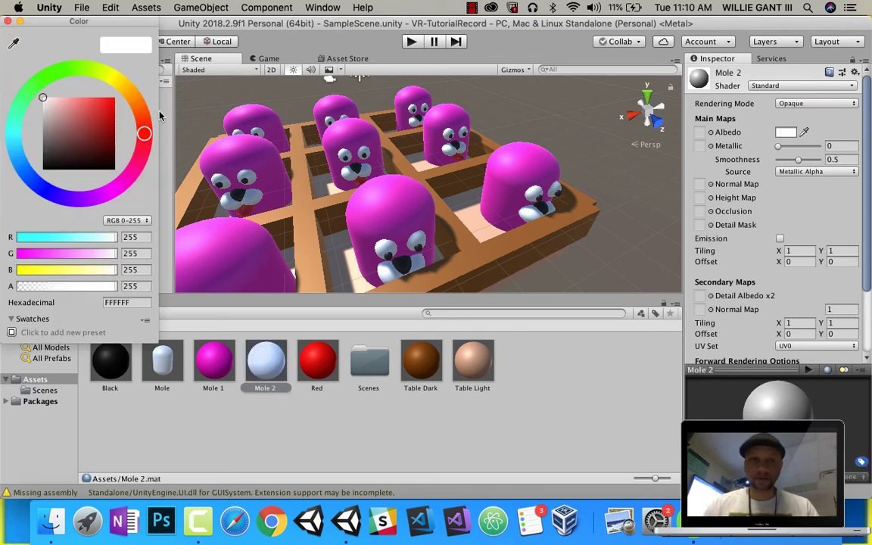
left_click(80, 72)
left_click(115, 97)
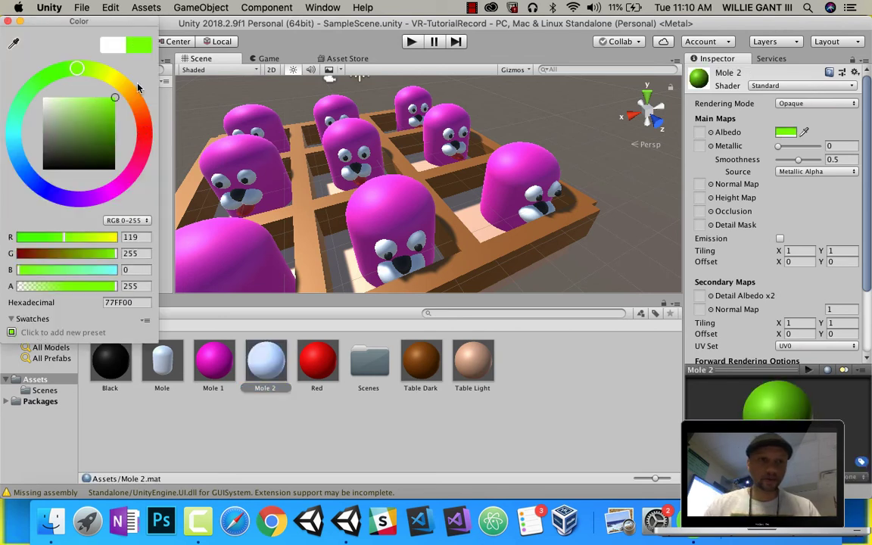
left_click(9, 22)
Create another material in the Assets folder and name it Mole 3.
right_click(543, 379)
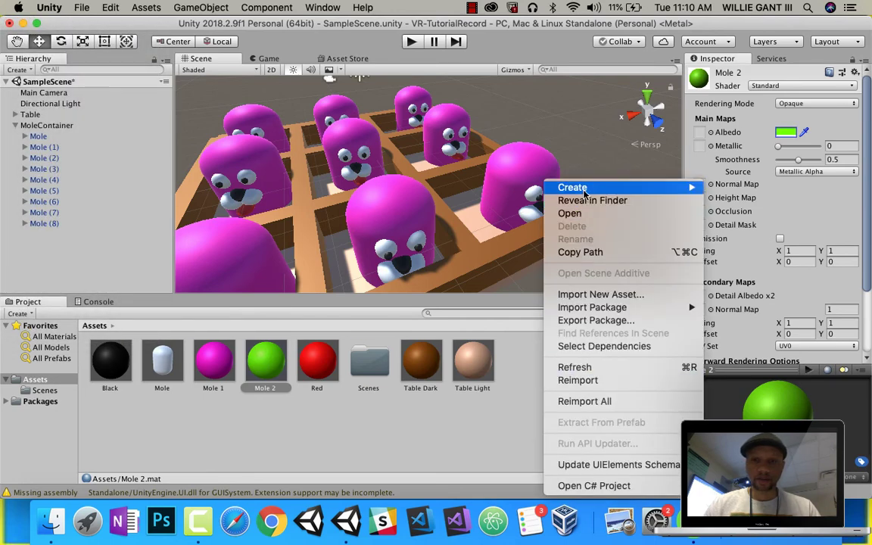
mouse_move(605, 187)
left_click(735, 195)
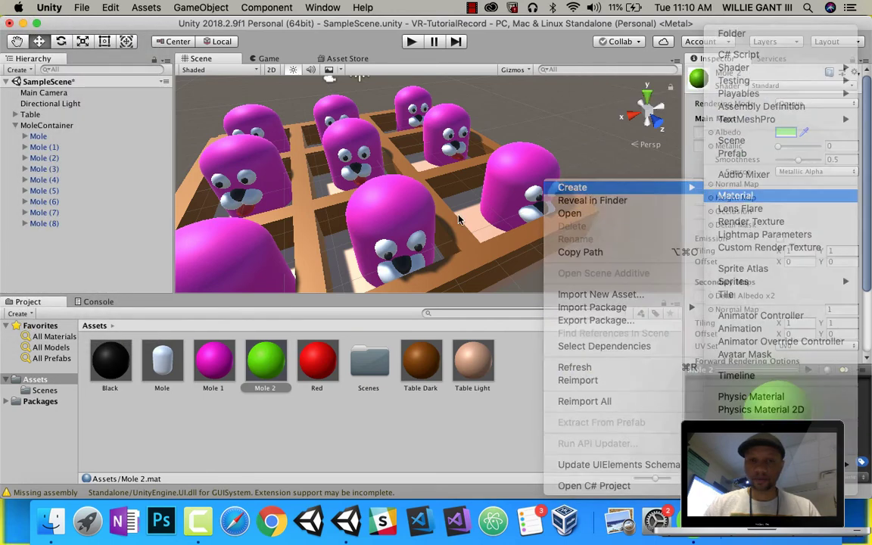
type("M")
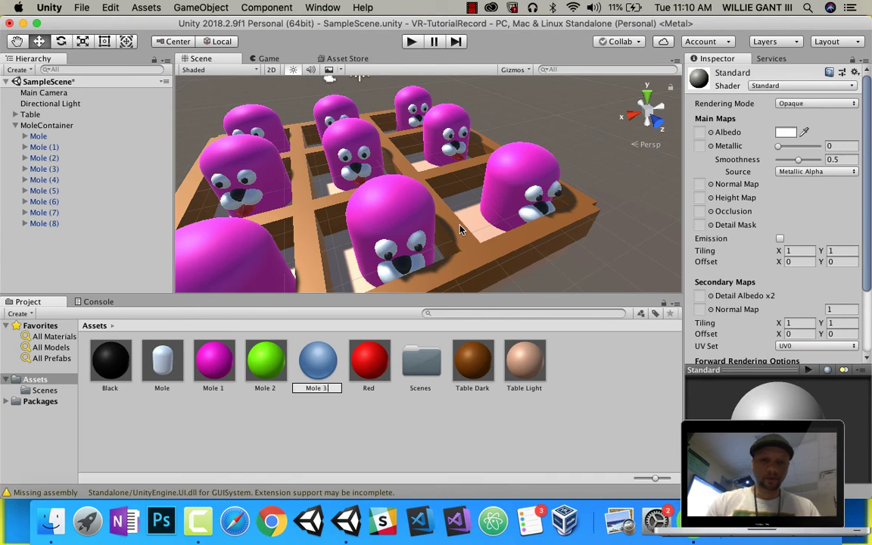
type("ole 3")
key("Return")
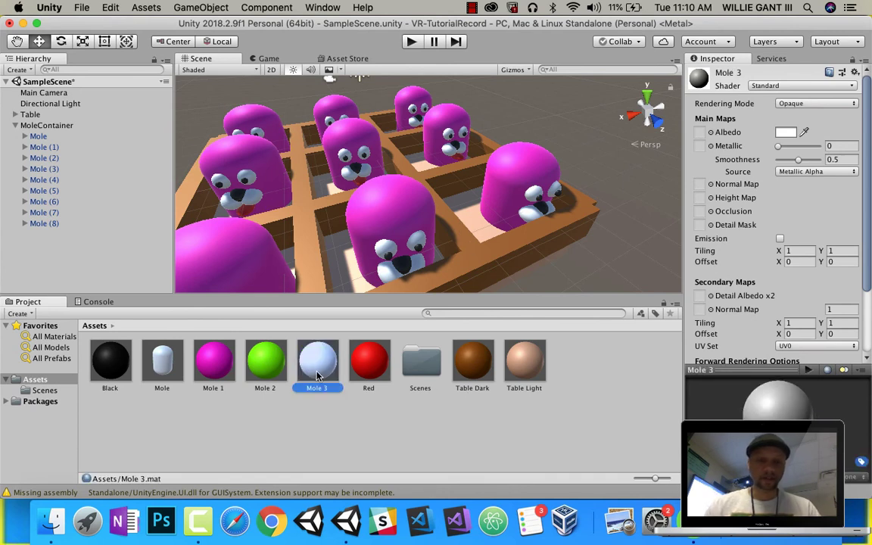
Set the Mole 3 material's albedo color to cyan, 00EFFF.
left_click(786, 131)
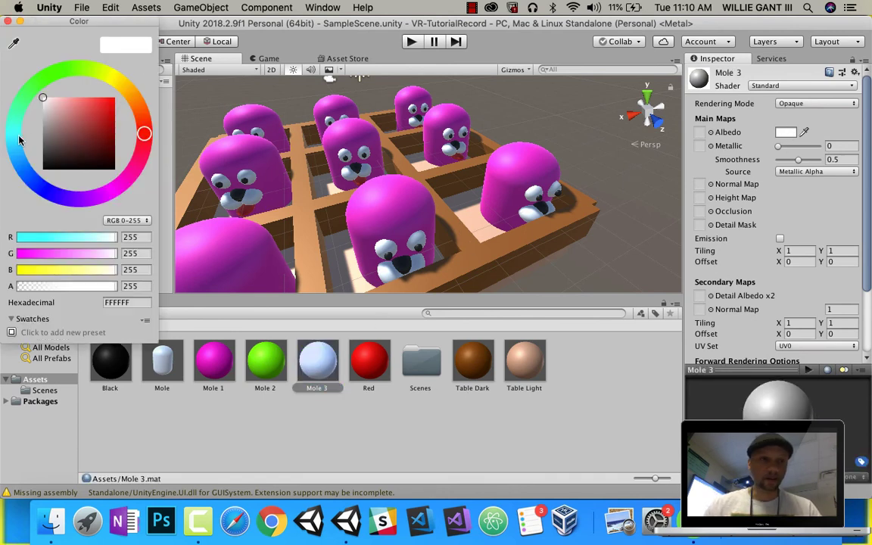
left_click(19, 138)
left_click_drag(79, 126, 118, 81)
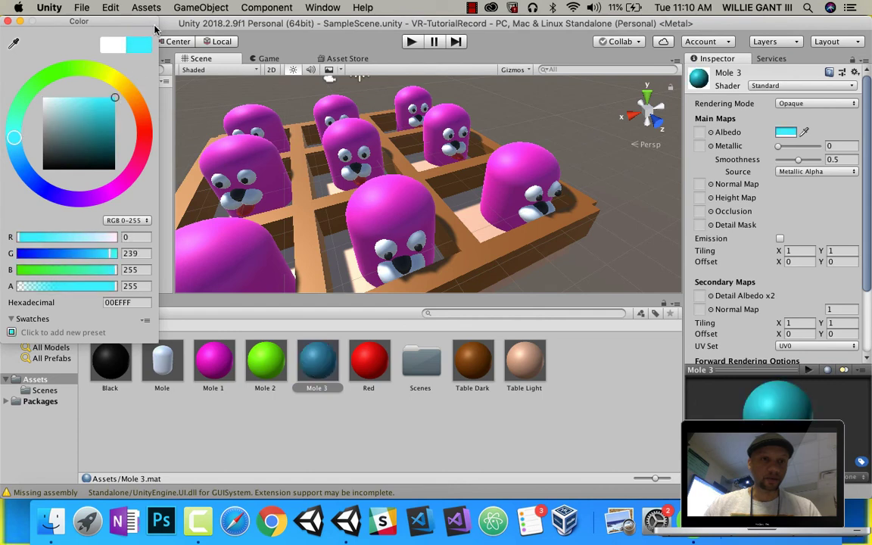
left_click(9, 21)
Apply Mole 3 to the bodies of the front-middle and two middle-row side moles, and Mole 2 to the front-corner and back-middle moles.
left_click_drag(338, 317, 408, 194)
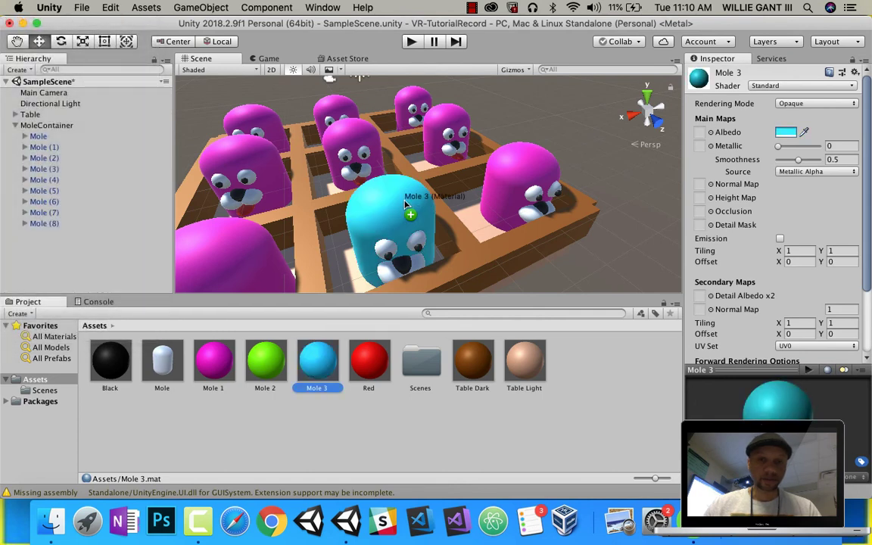
left_click_drag(326, 359, 429, 148)
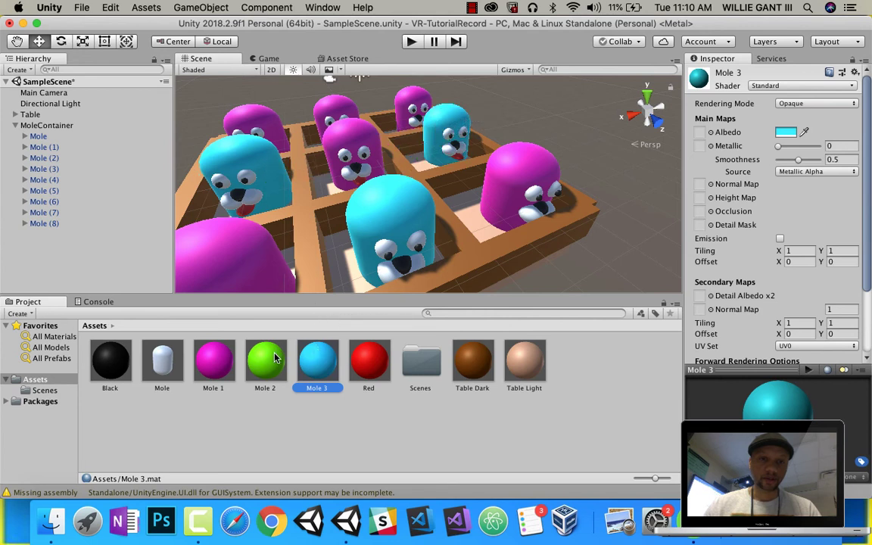
left_click_drag(277, 359, 475, 206)
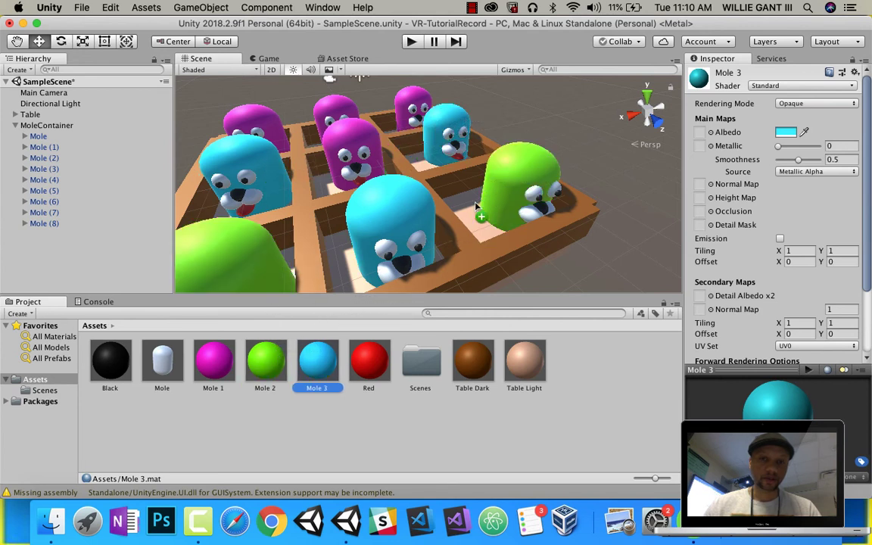
left_click_drag(266, 358, 306, 123)
Recolor the cheeks of the cyan moles with Mole 1 or Mole 2 and those of the center pink mole with Mole 3.
left_click_drag(209, 364, 226, 204)
left_click_drag(304, 346, 388, 278)
left_click_drag(265, 367, 412, 212)
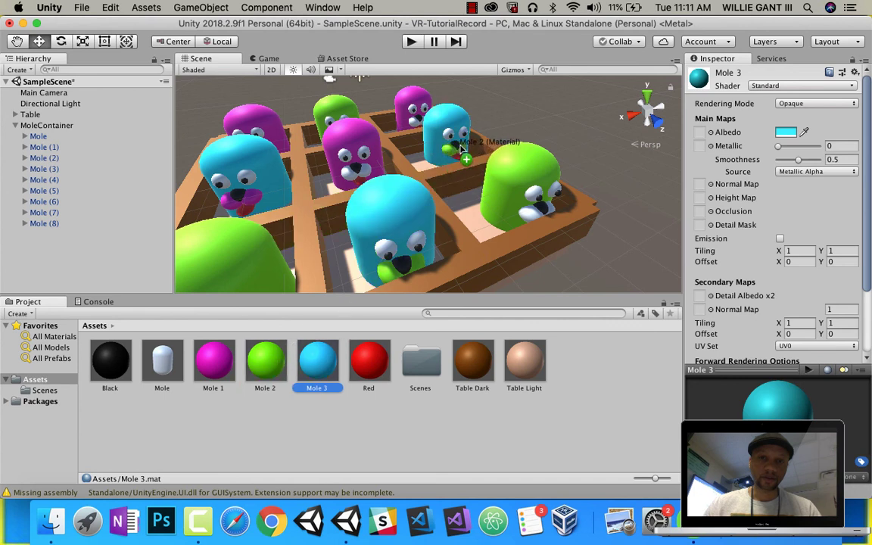
left_click_drag(316, 360, 348, 179)
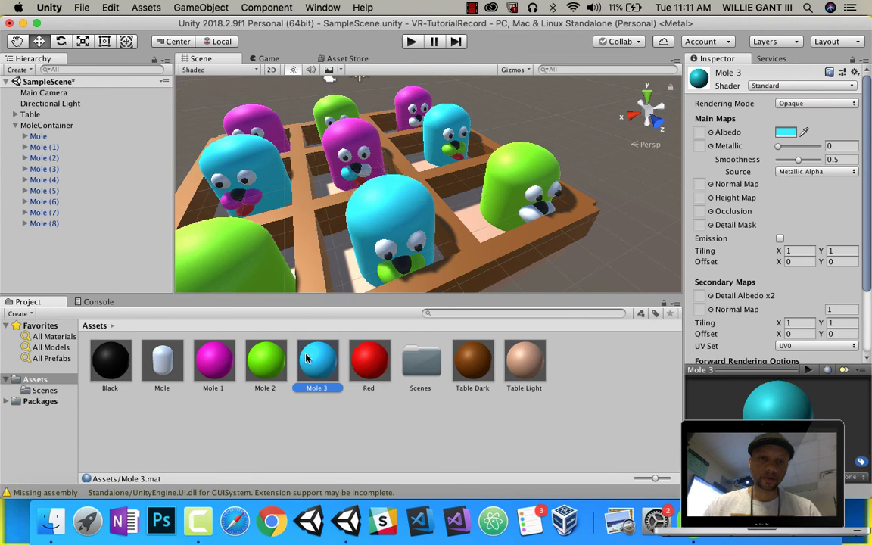
left_click_drag(307, 354, 364, 170)
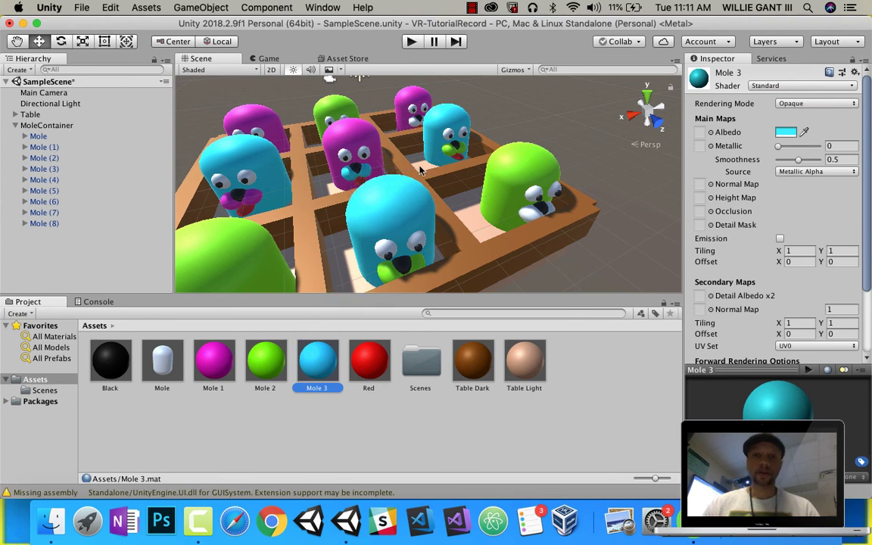
mouse_move(421, 171)
left_mouse_down("alt")
mouse_move(379, 220)
mouse_move(419, 164)
mouse_move(435, 178)
left_mouse_up("alt")
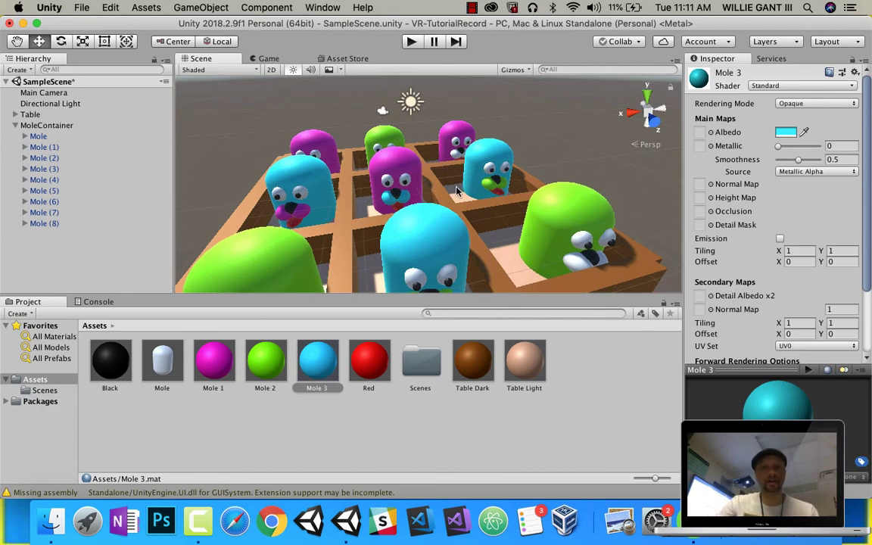